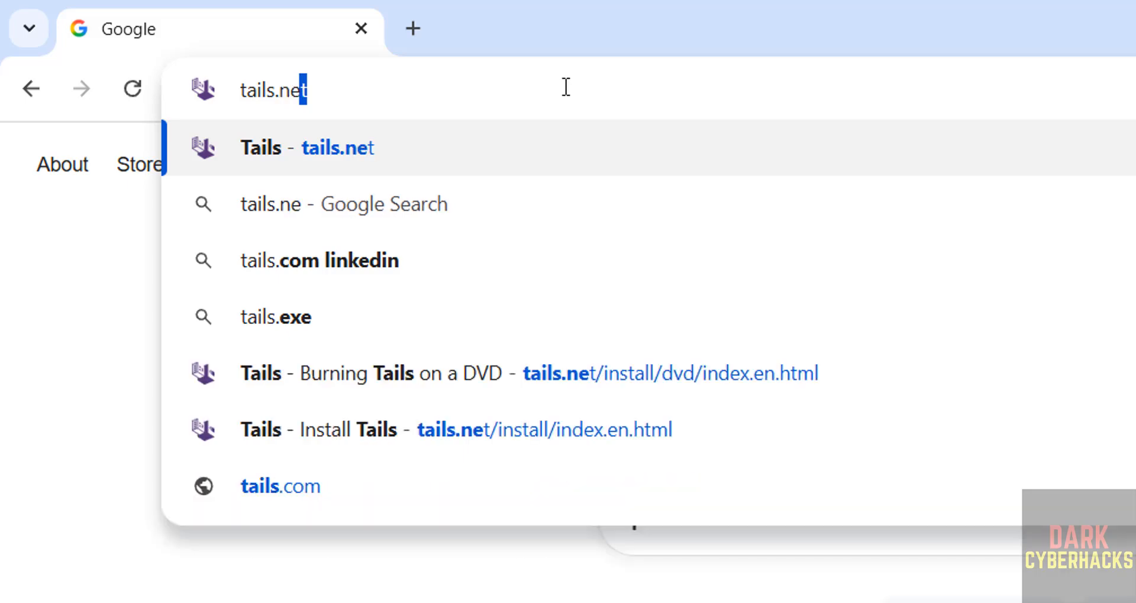
Load tails.net in Chrome, scroll down the homepage, then return to its top
key(Return)
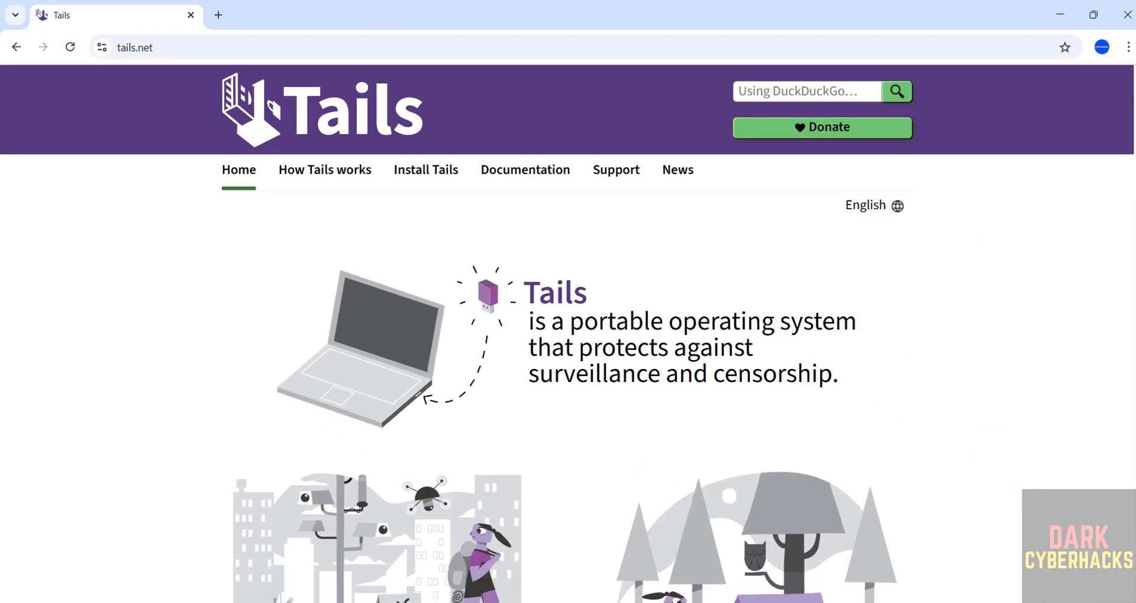
scroll(1086, 263, down, 10)
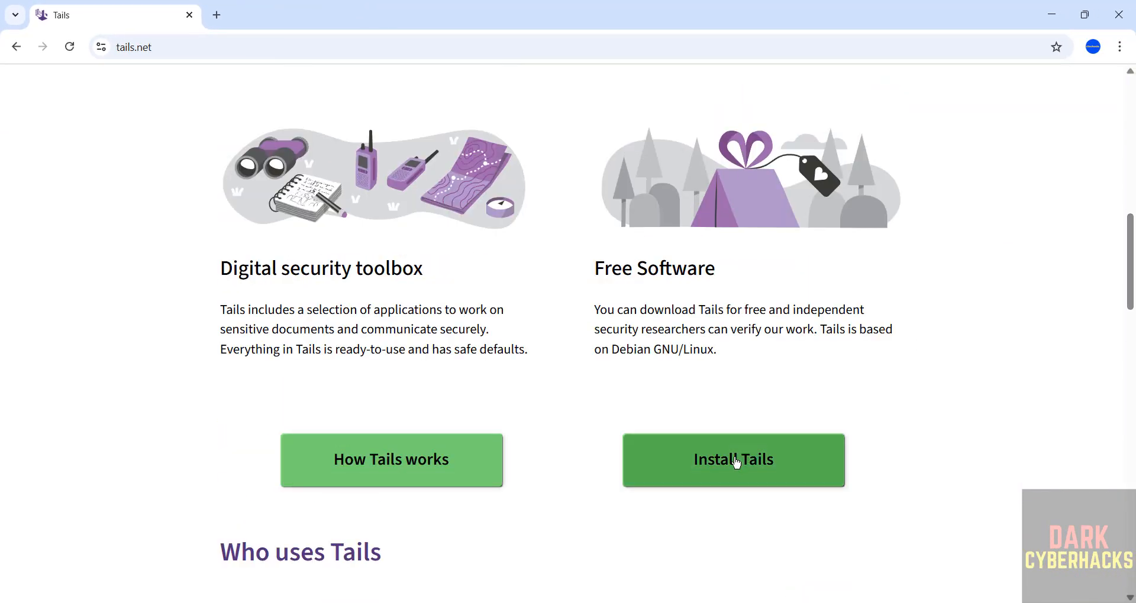
click(1131, 199)
drag(1131, 200, 1131, 139)
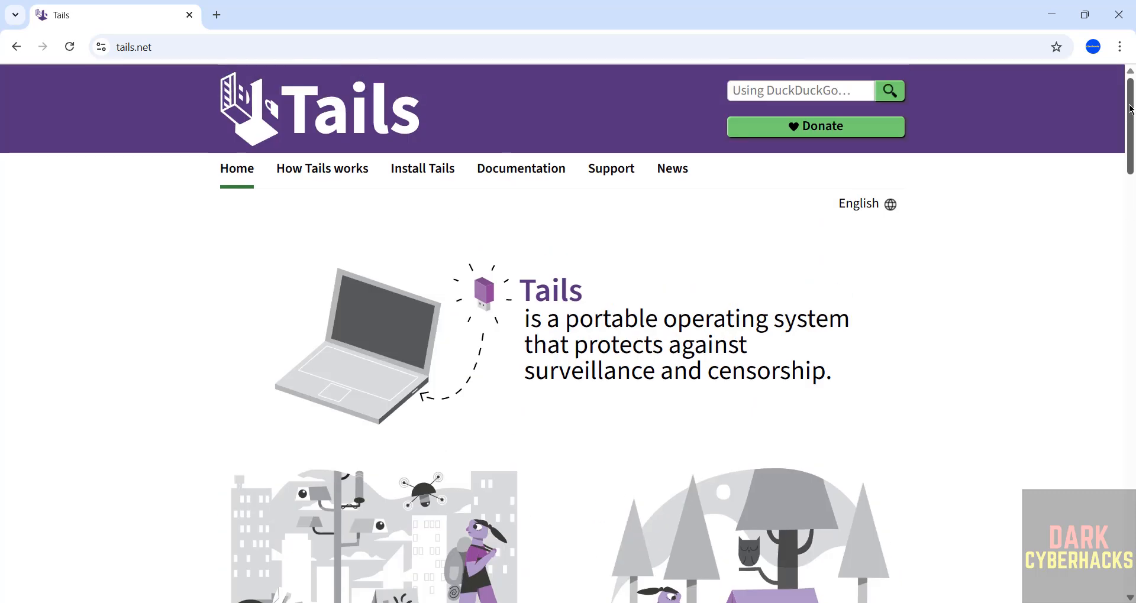
Go from the Install Tails page to the 'Burning a Tails DVD' guide under Other options
click(409, 172)
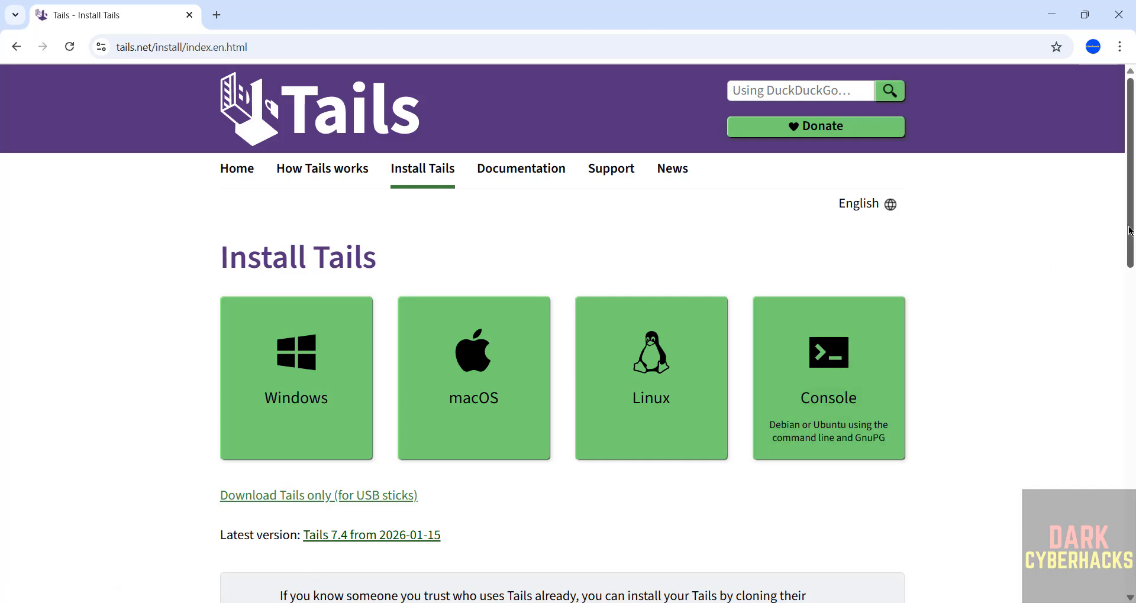
drag(1130, 230, 1130, 482)
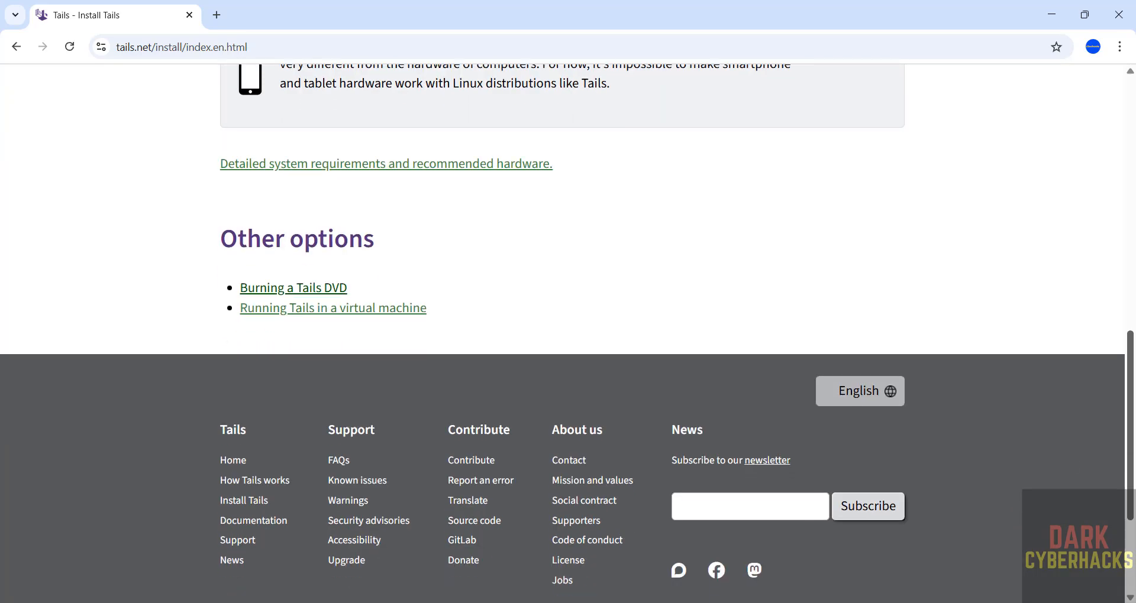
click(315, 289)
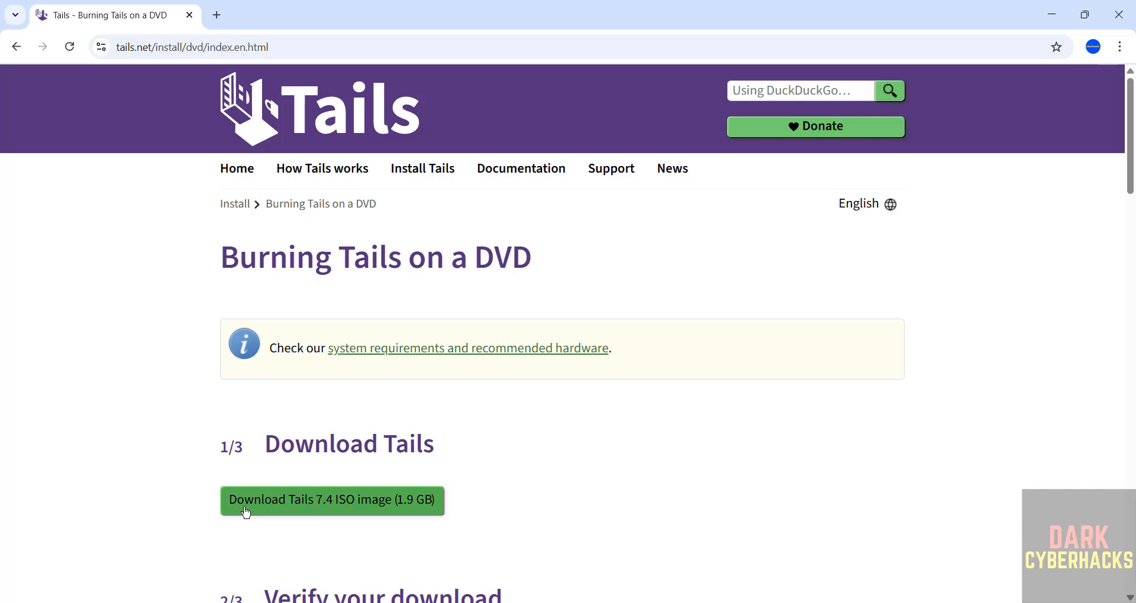
Cancel and remove the duplicate tails-amd64-7.4 (1).iso download, keeping the original ISO
click(360, 507)
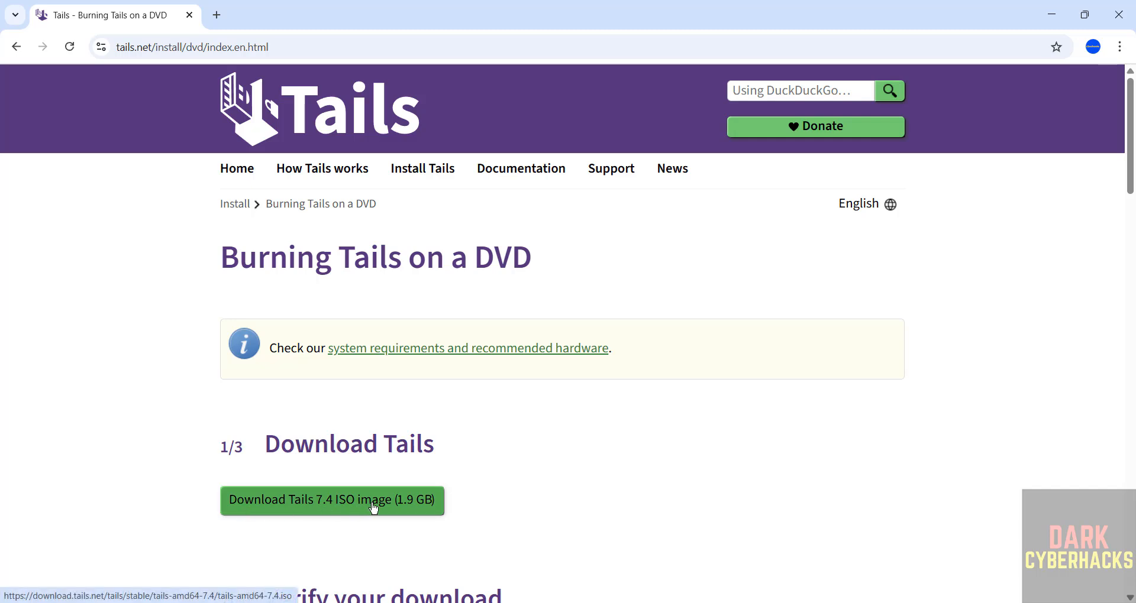
scroll(556, 488, down, 3)
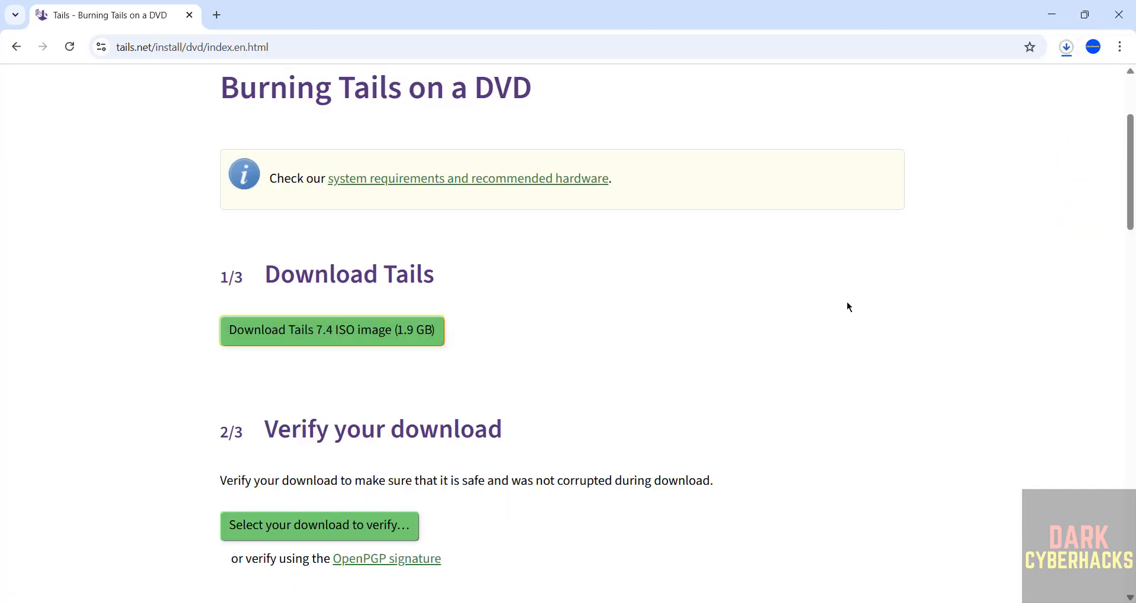
key(ctrl+j)
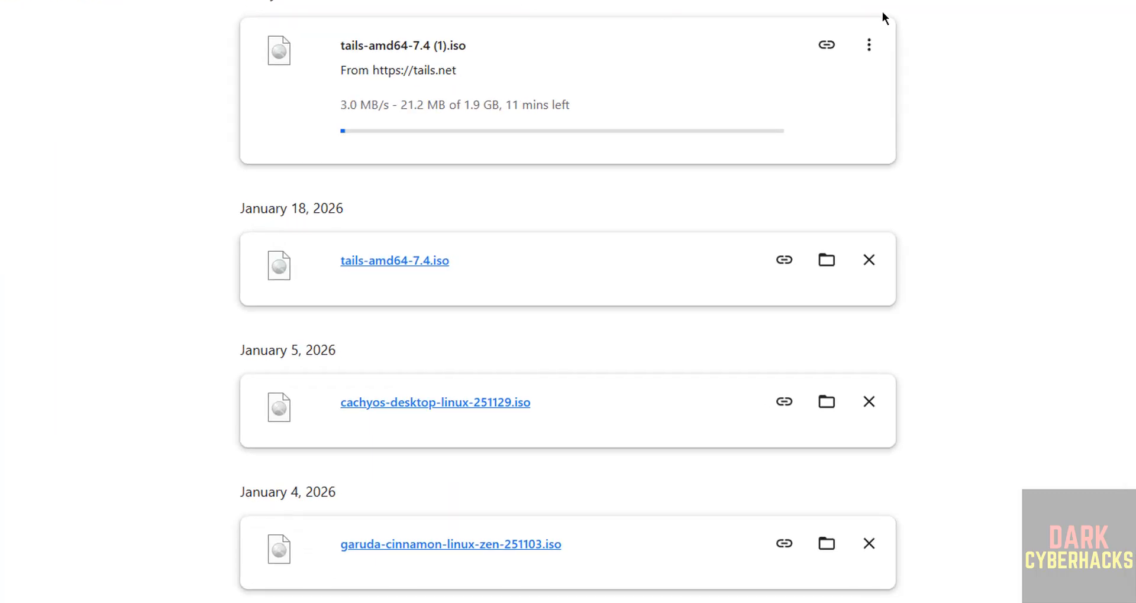
click(868, 45)
click(819, 84)
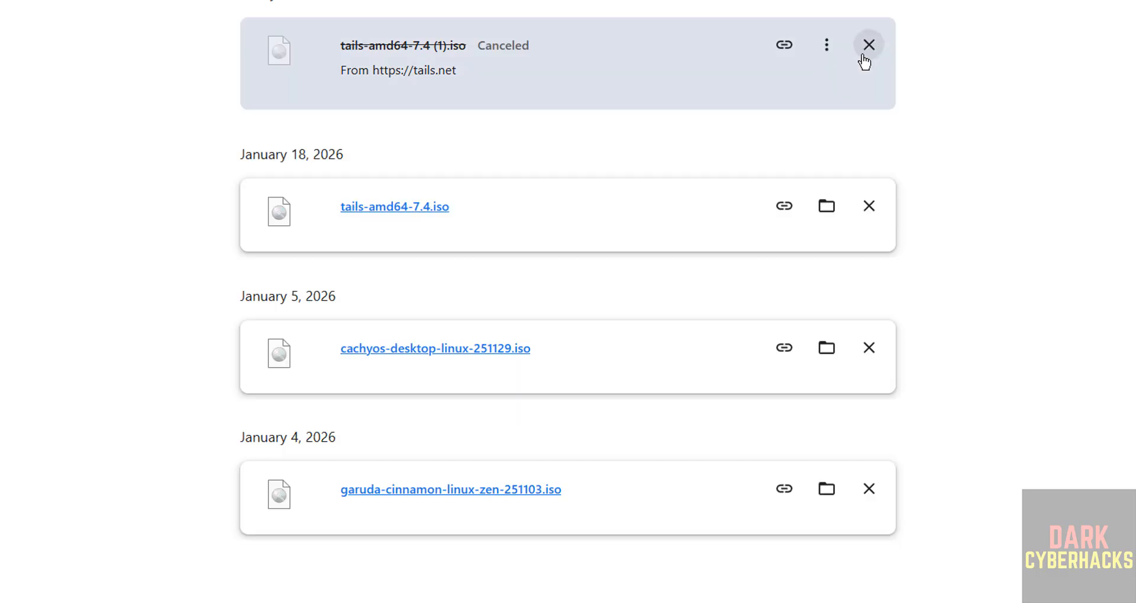
click(868, 45)
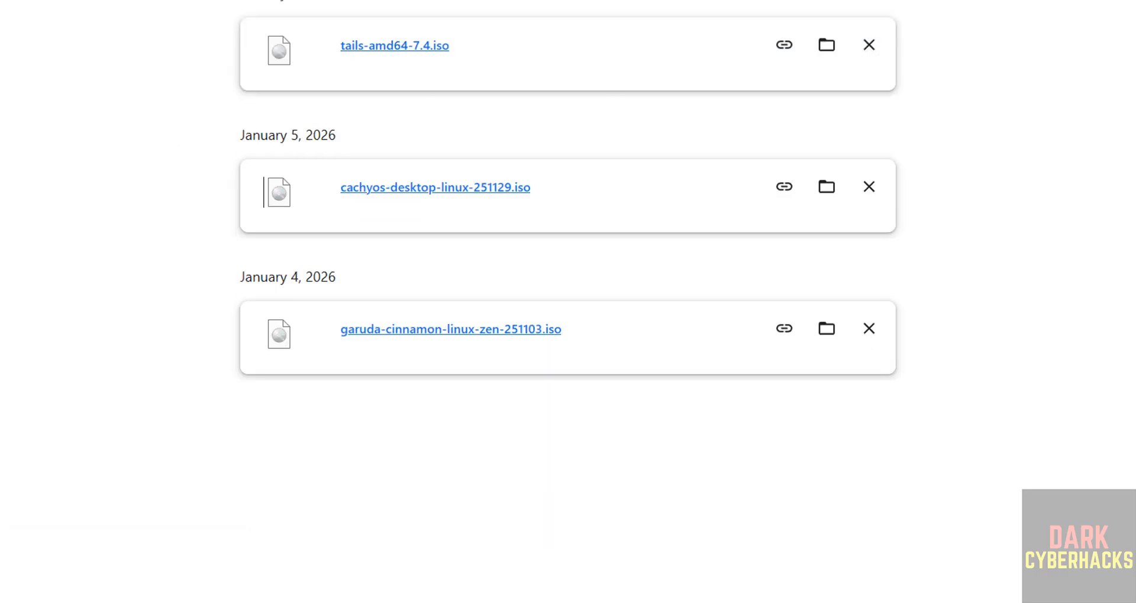
key(ctrl+w)
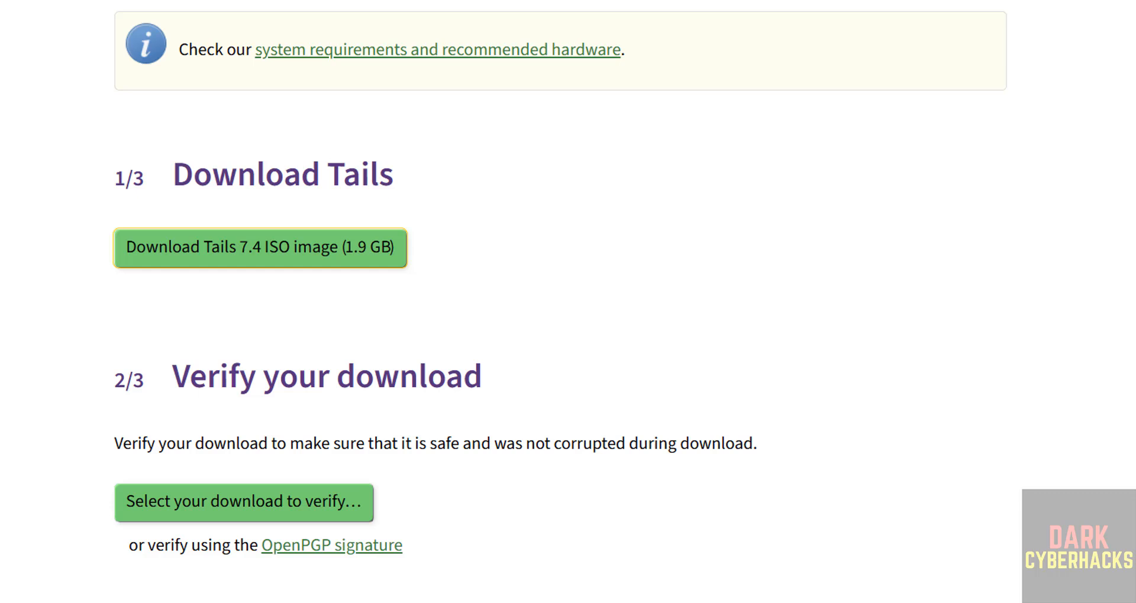
Verify tails-amd64-7.4.iso from Downloads on the Tails page, then open the Start menu
click(164, 508)
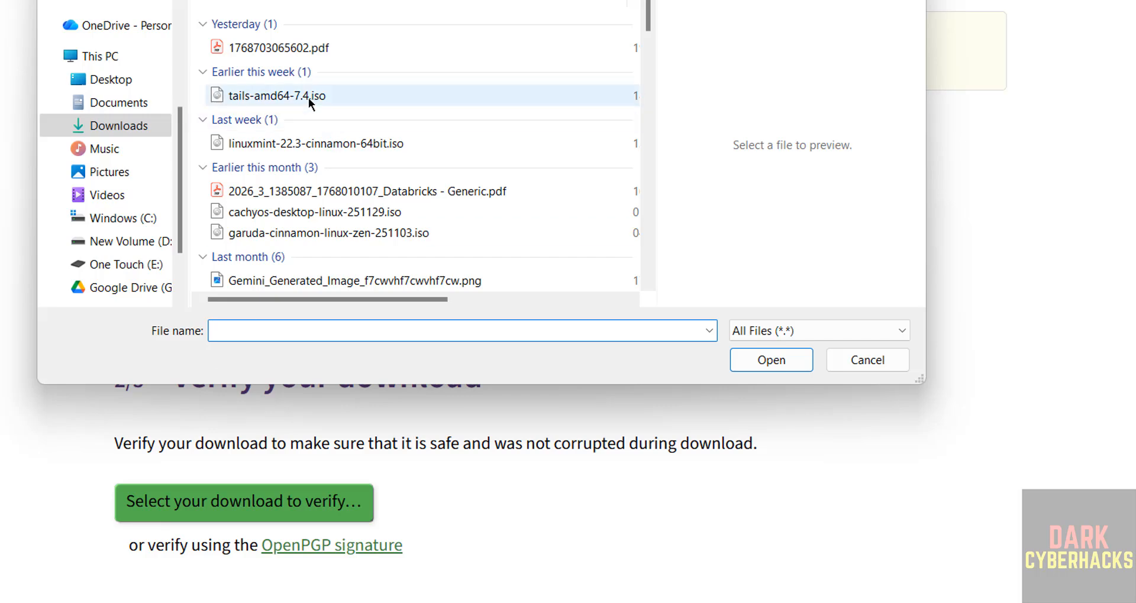
click(307, 99)
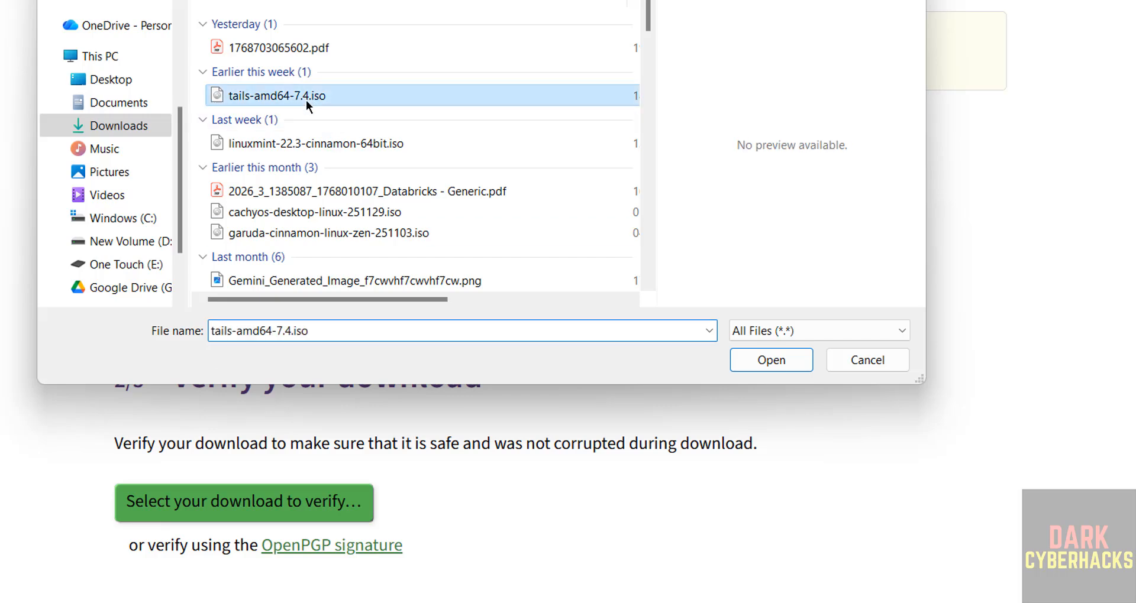
click(758, 362)
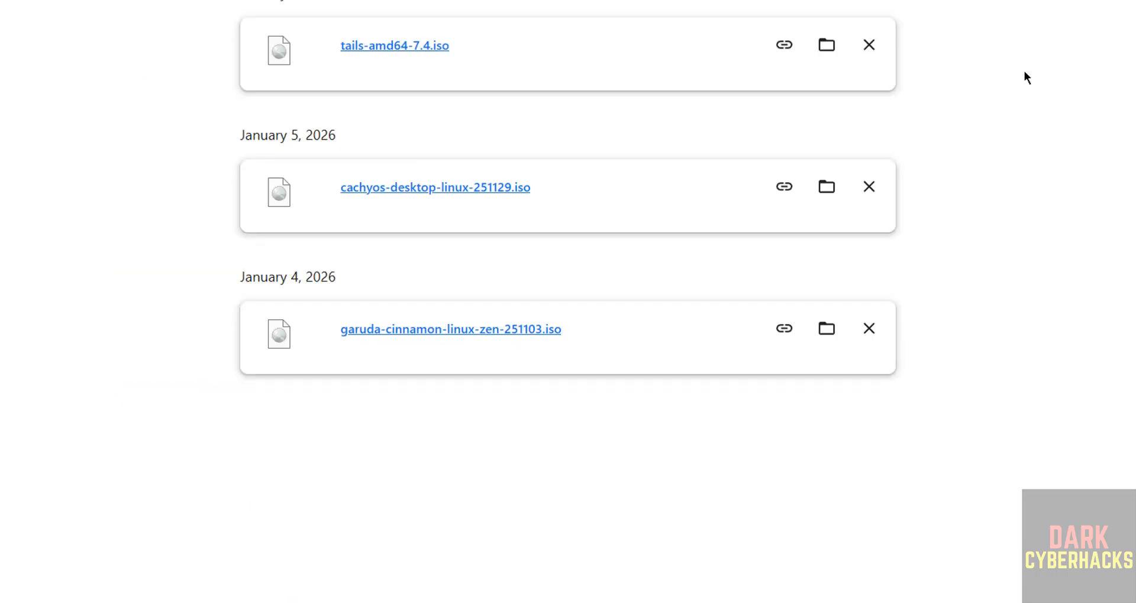
key(super)
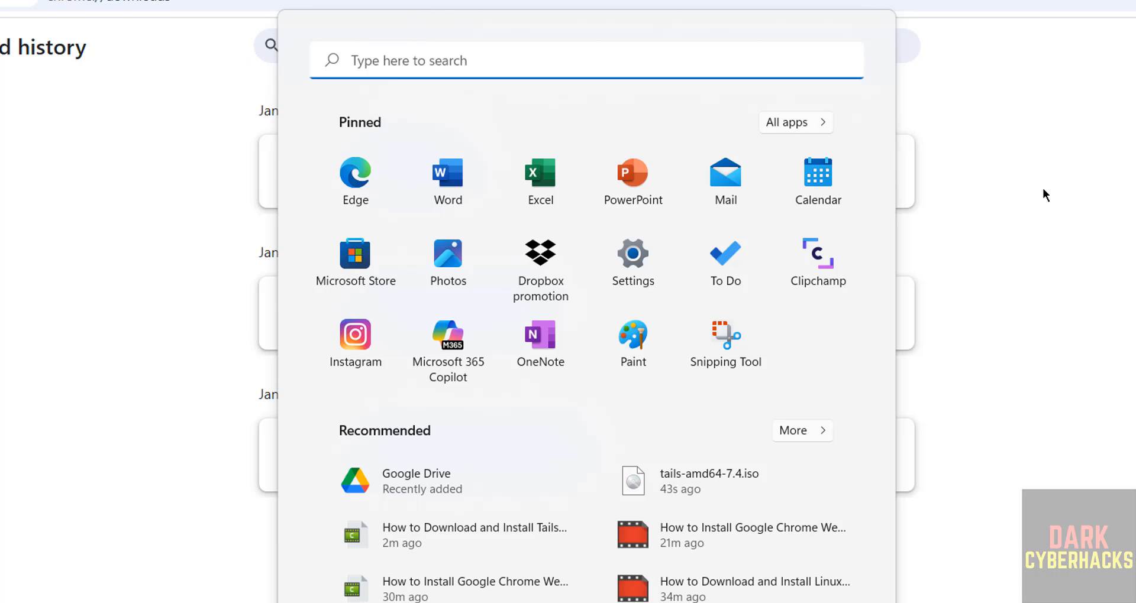
Search 'virt' and launch Oracle VirtualBox from the Best match result
text(virt)
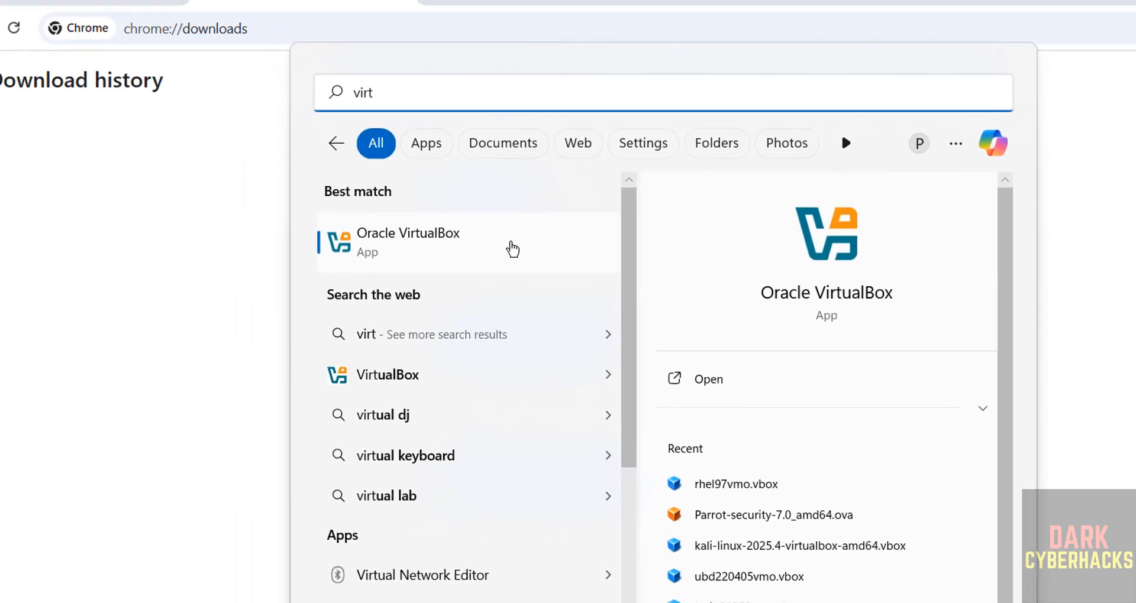
click(481, 207)
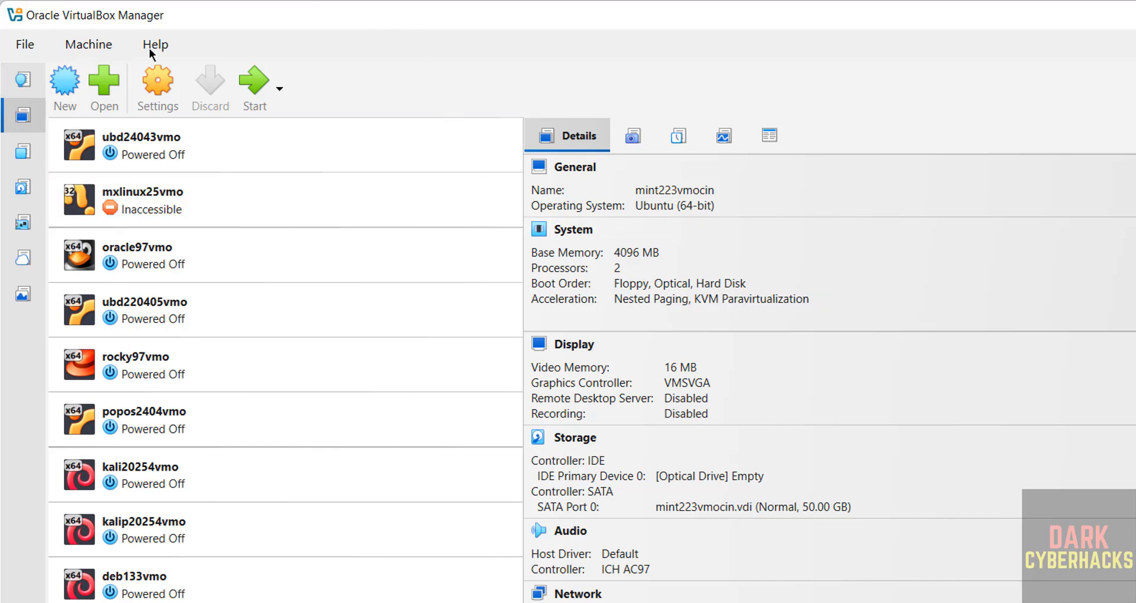
Create a new virtual machine from the Machine menu and name it tails74vmo
click(93, 45)
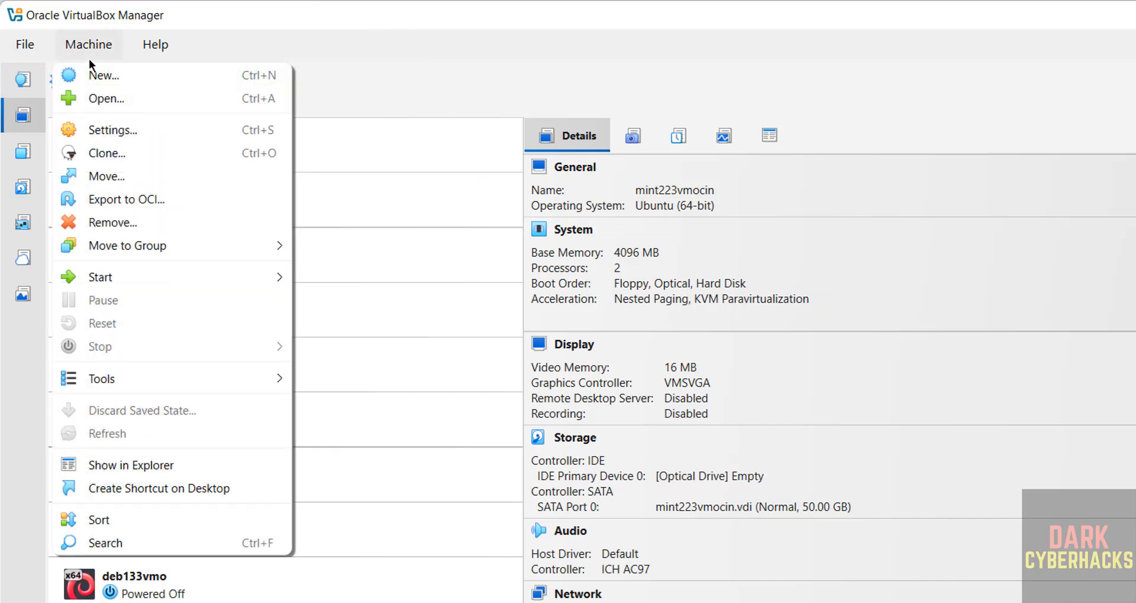
click(91, 75)
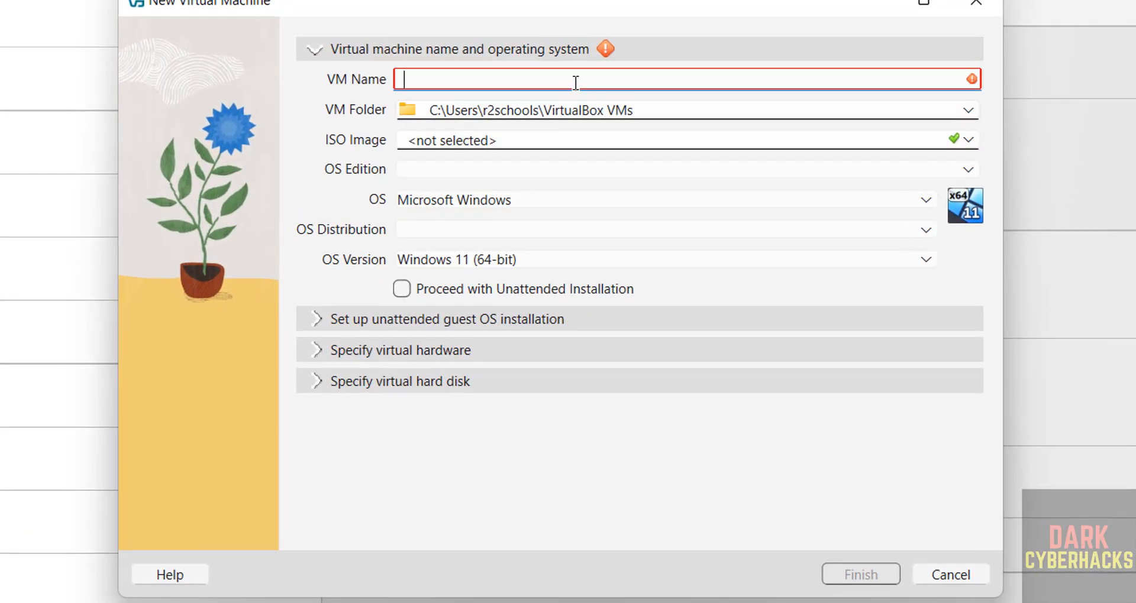
text(tails)
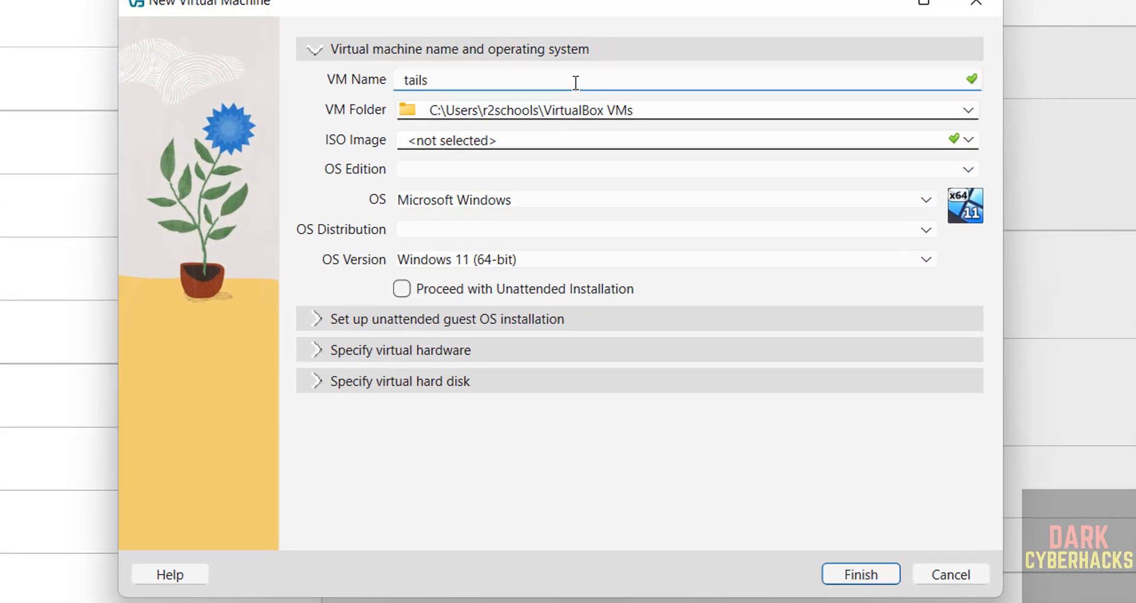
text(74vmo)
key(ctrl+a)
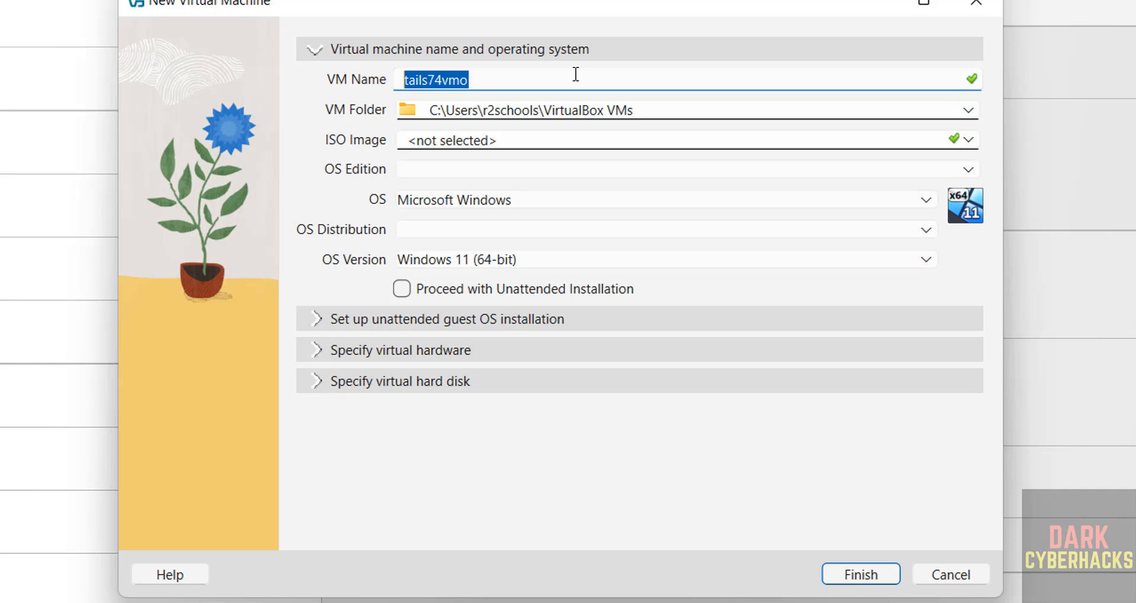
Set the VM folder to a newly created tails74vmo folder inside E:\VMS
click(735, 112)
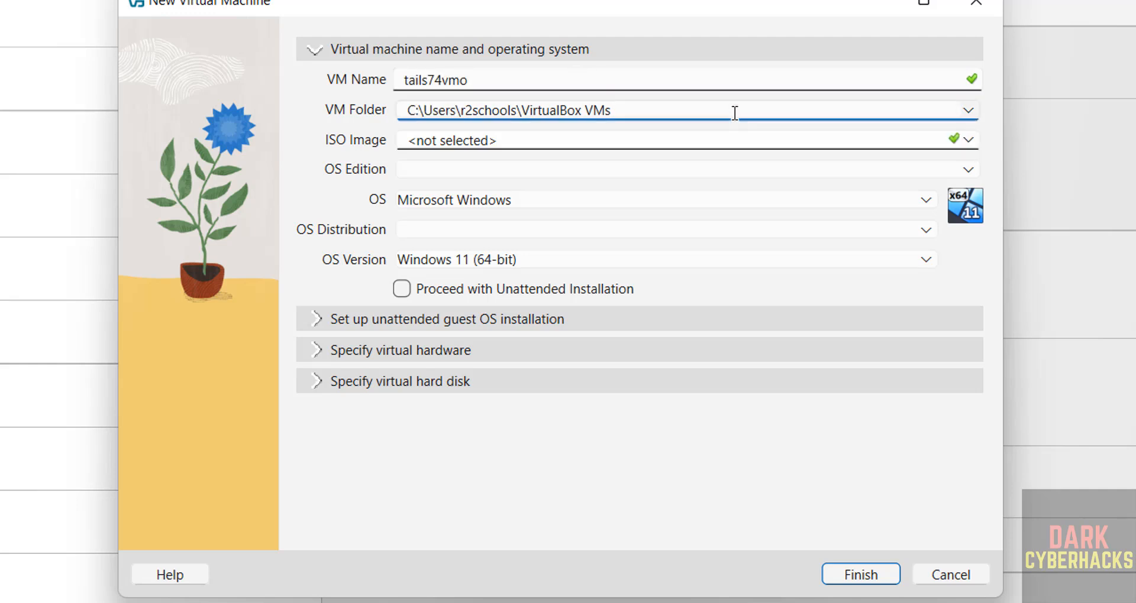
click(969, 113)
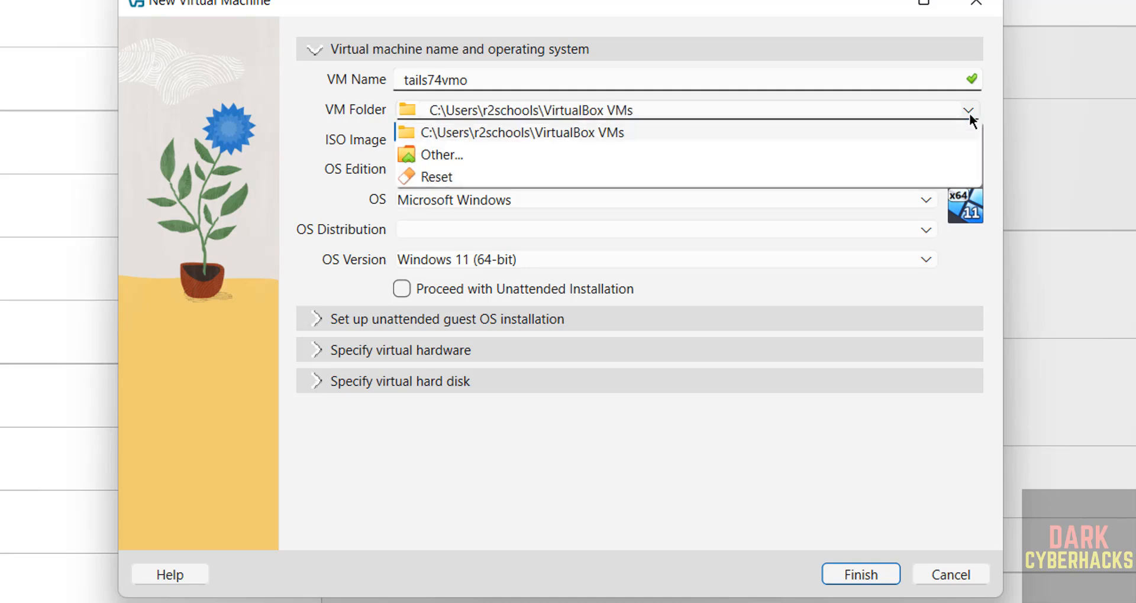
click(623, 154)
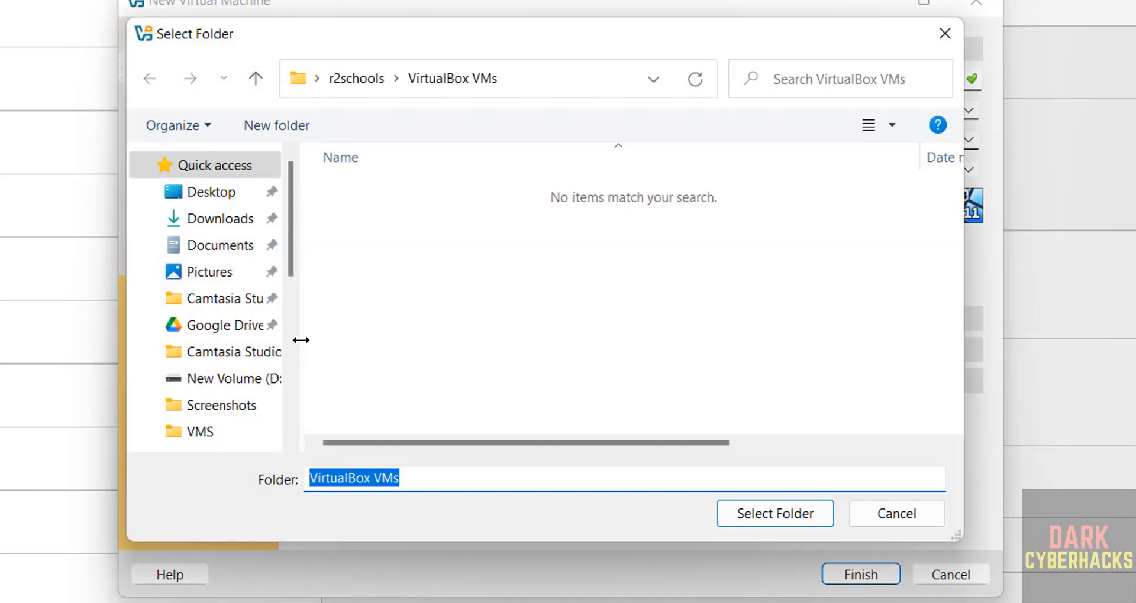
scroll(291, 346, down, 5)
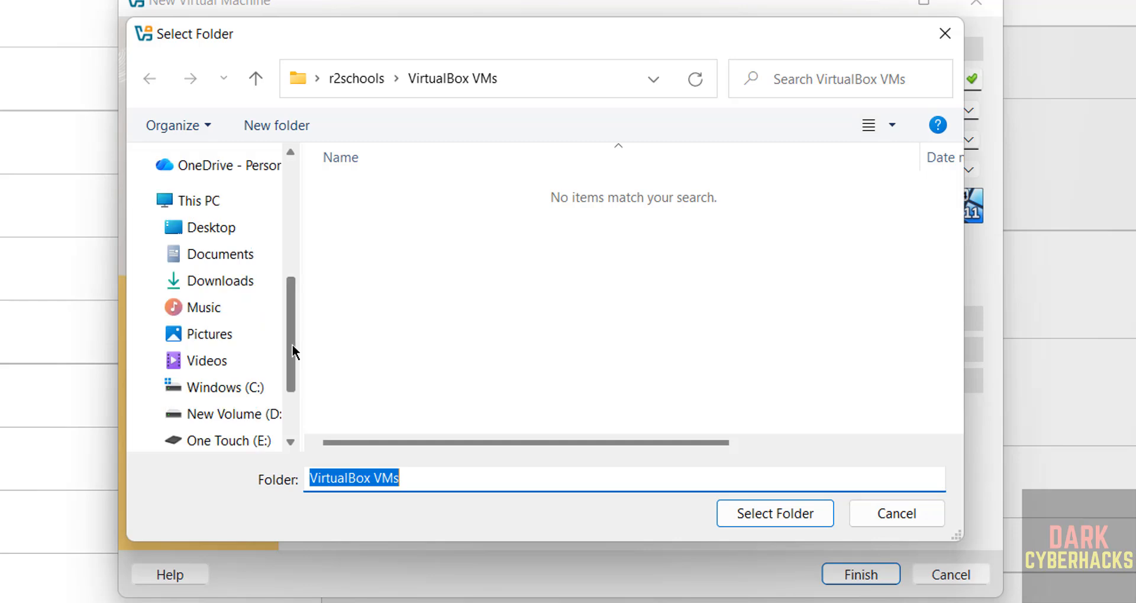
click(204, 442)
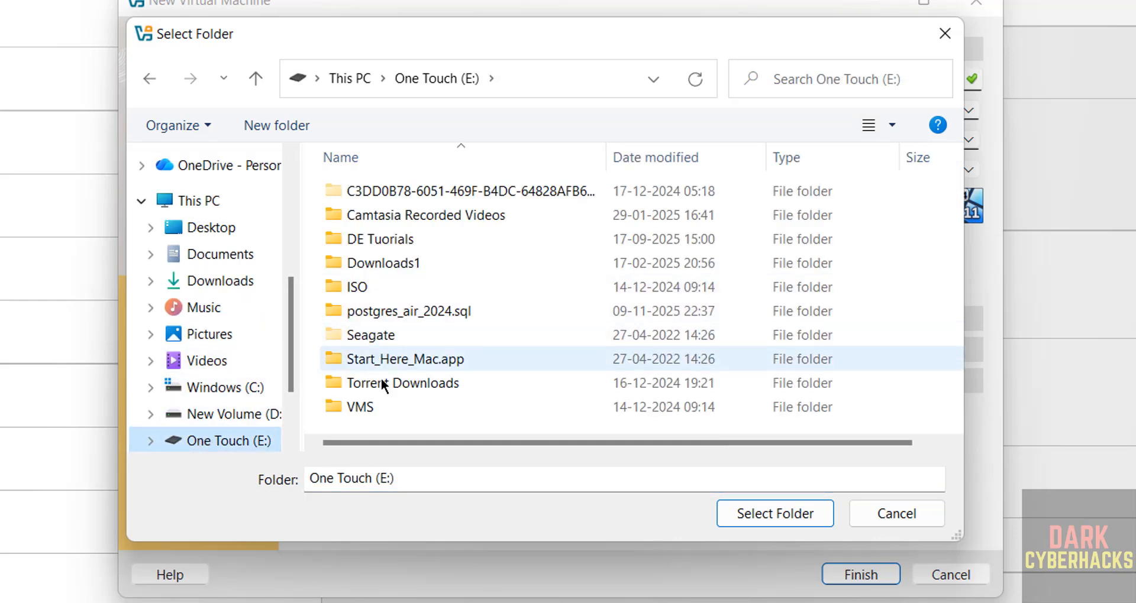
double_click(362, 406)
click(253, 136)
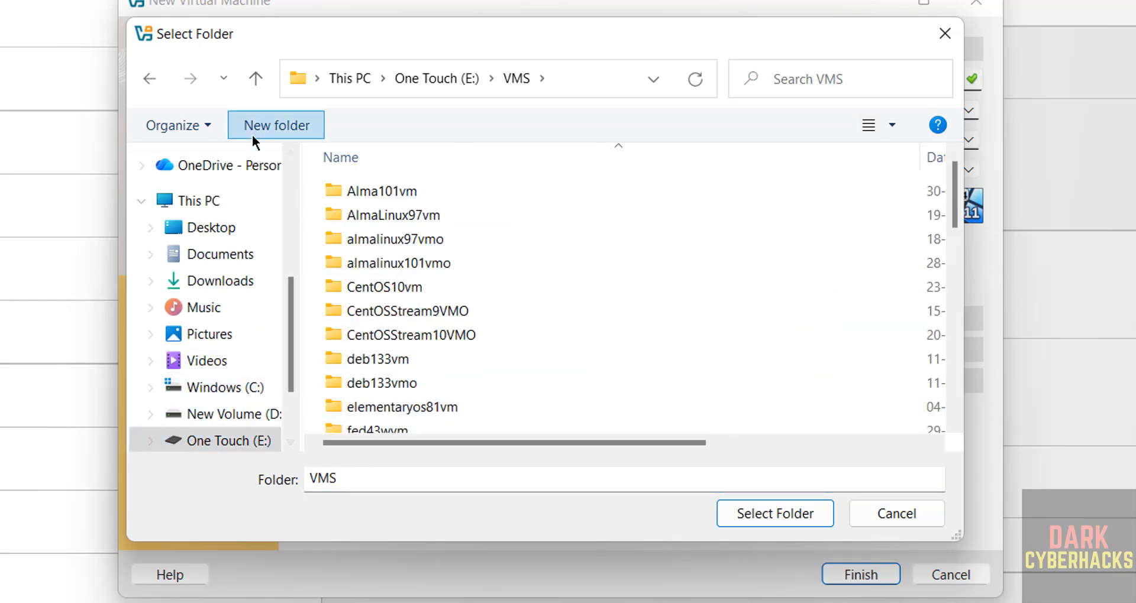
text(tails74vmo)
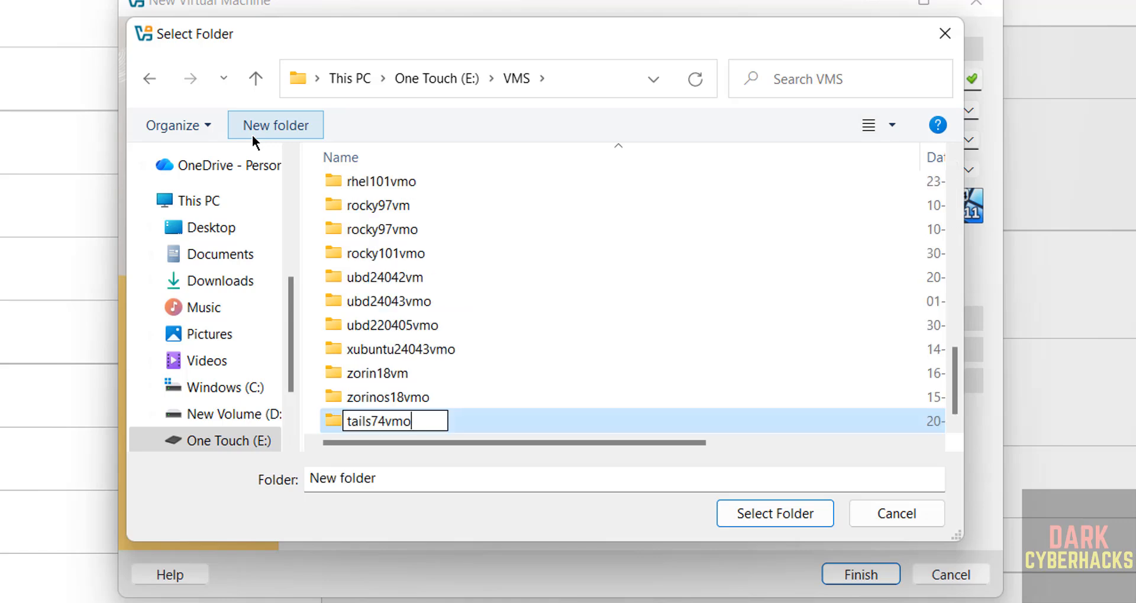
key(Return)
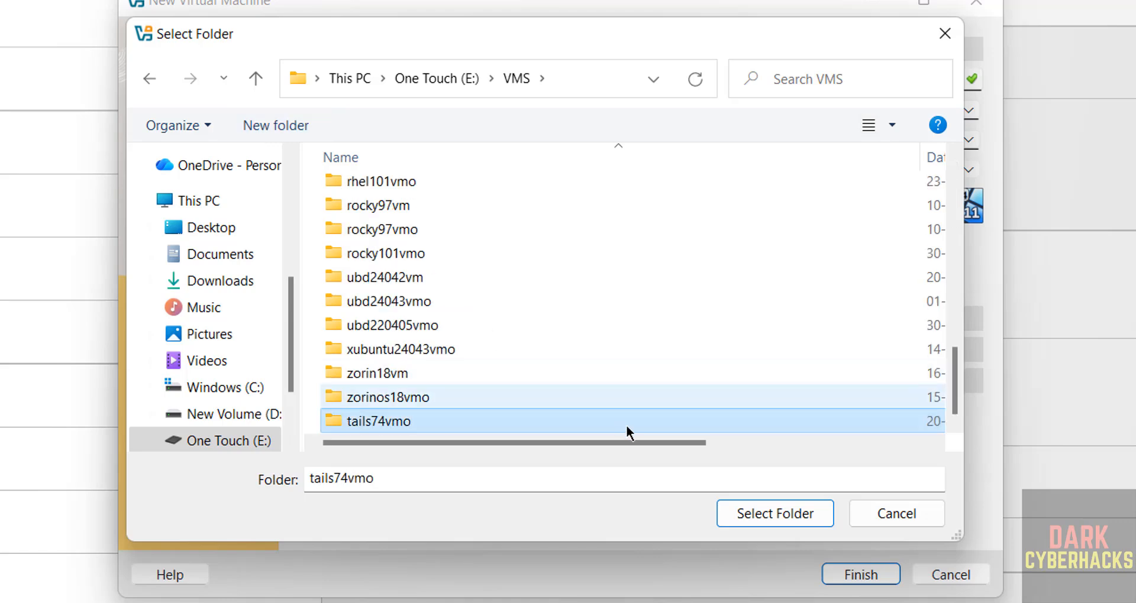
click(741, 517)
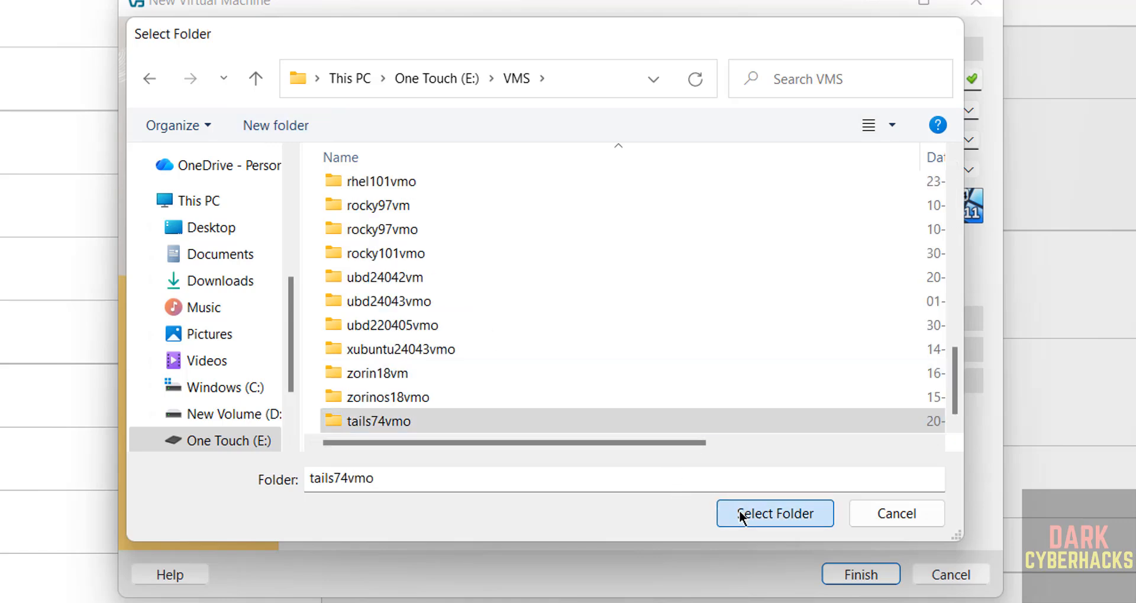
Attach tails-amd64-7.4.iso as the VM's image and uncheck Unattended Installation
click(969, 142)
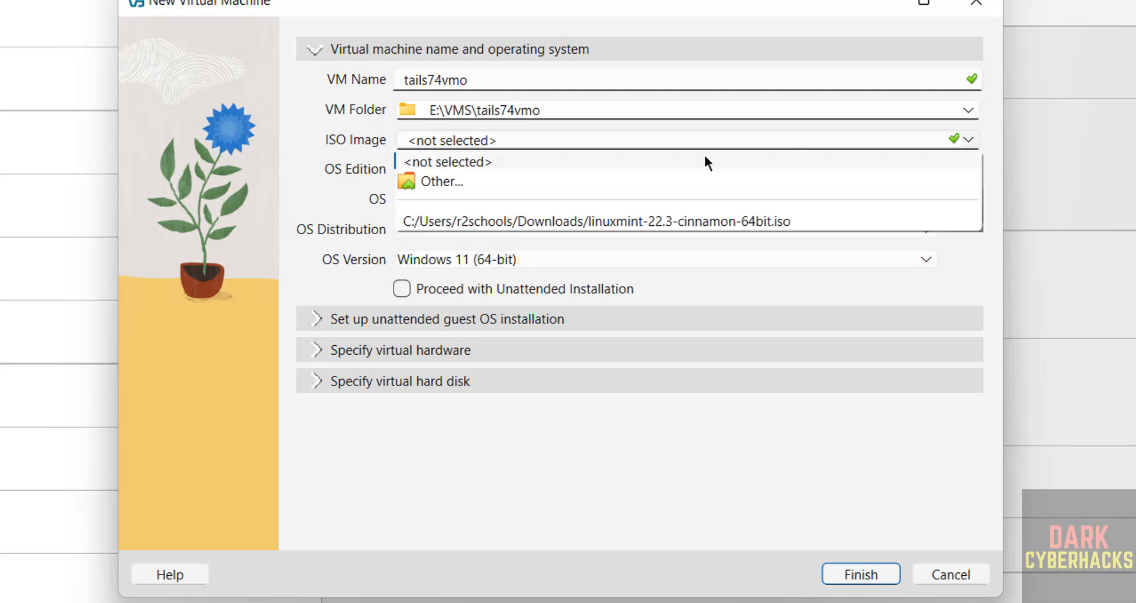
click(525, 181)
double_click(373, 216)
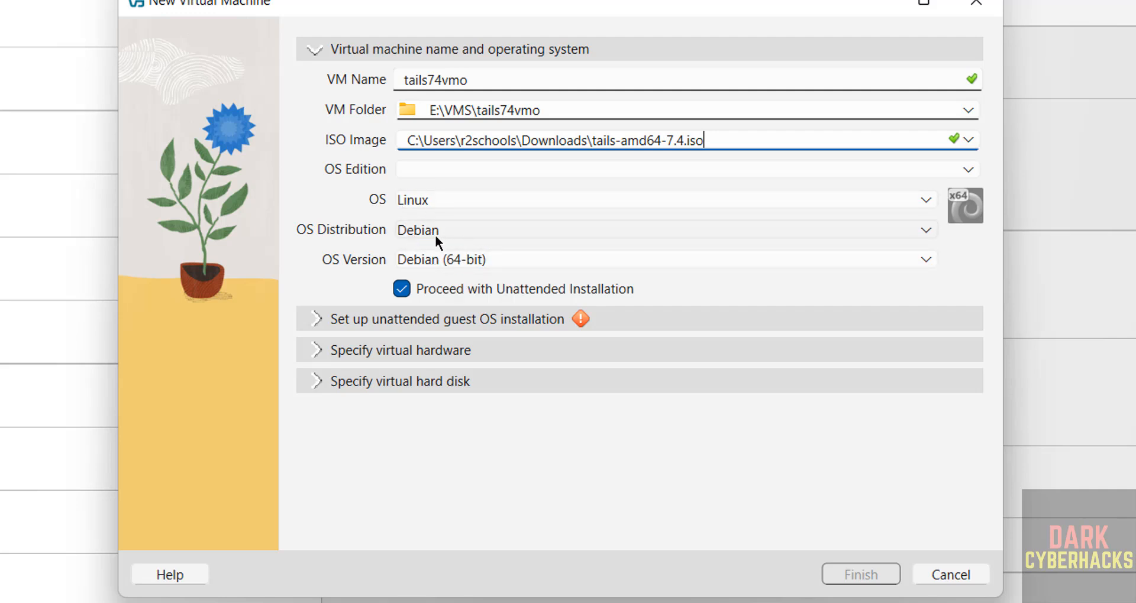
click(401, 292)
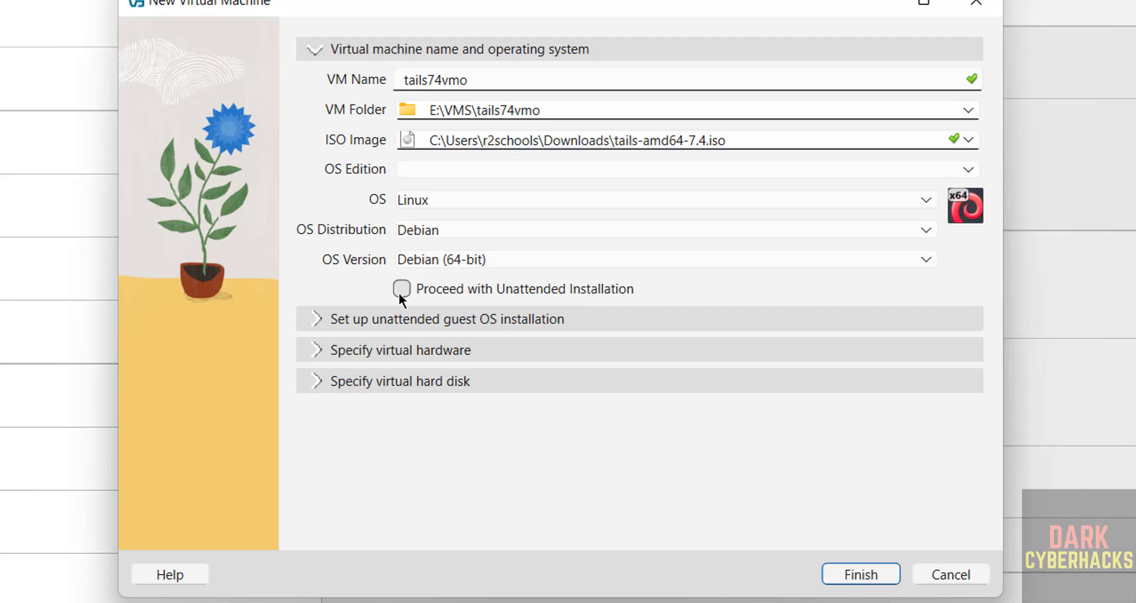
Give the VM 4096 MB base memory and 2 CPUs
click(366, 351)
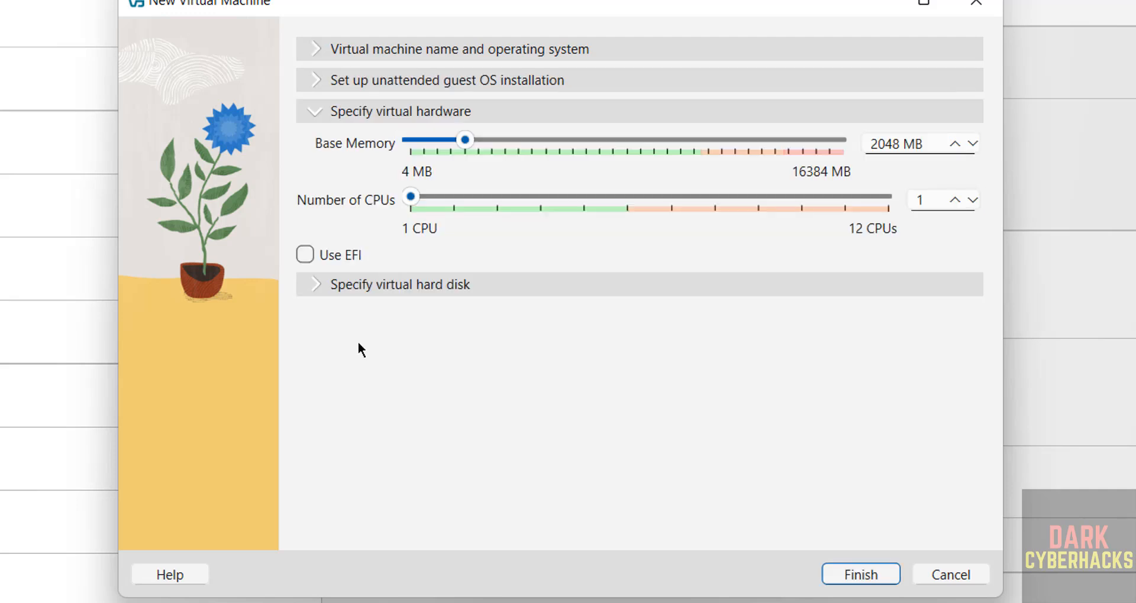
double_click(890, 142)
text(4096)
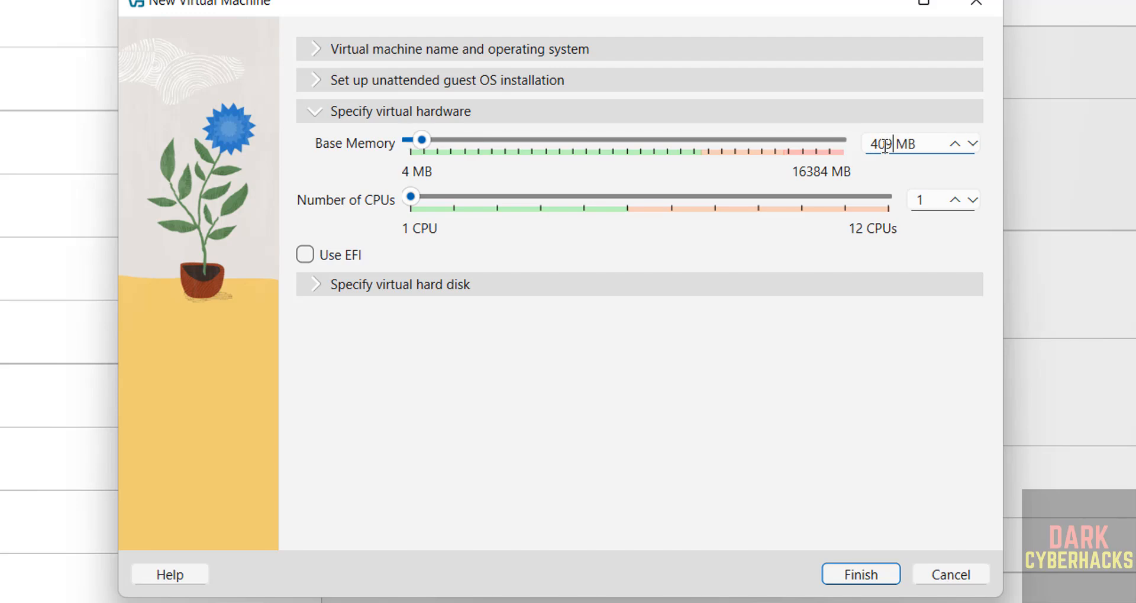
key(Tab)
text(2)
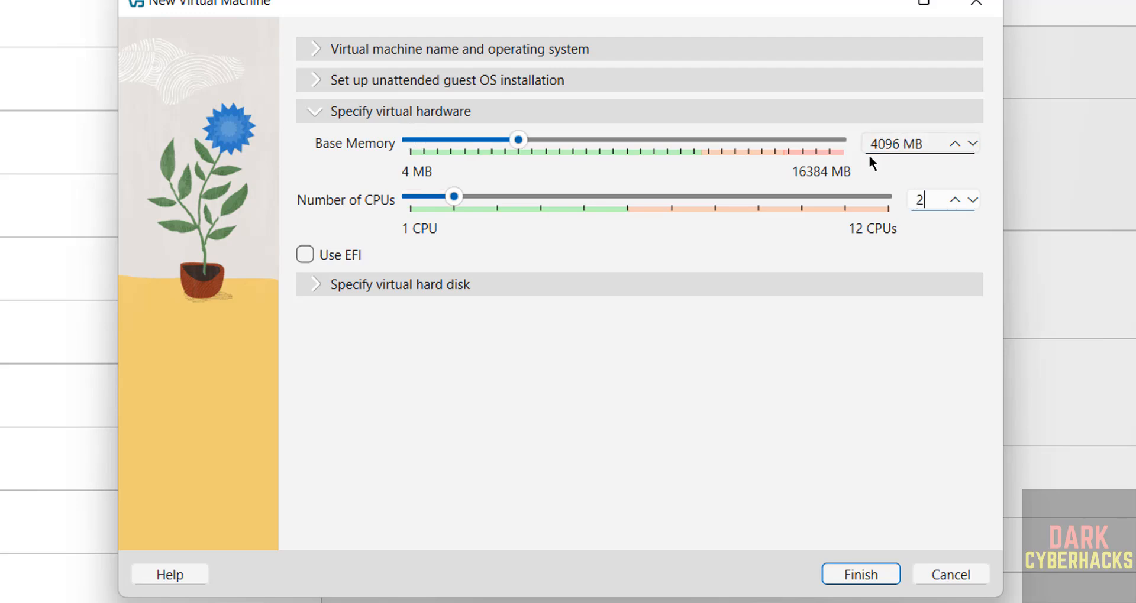
Set the virtual hard disk to 50 GB and finish creating the VM
click(722, 285)
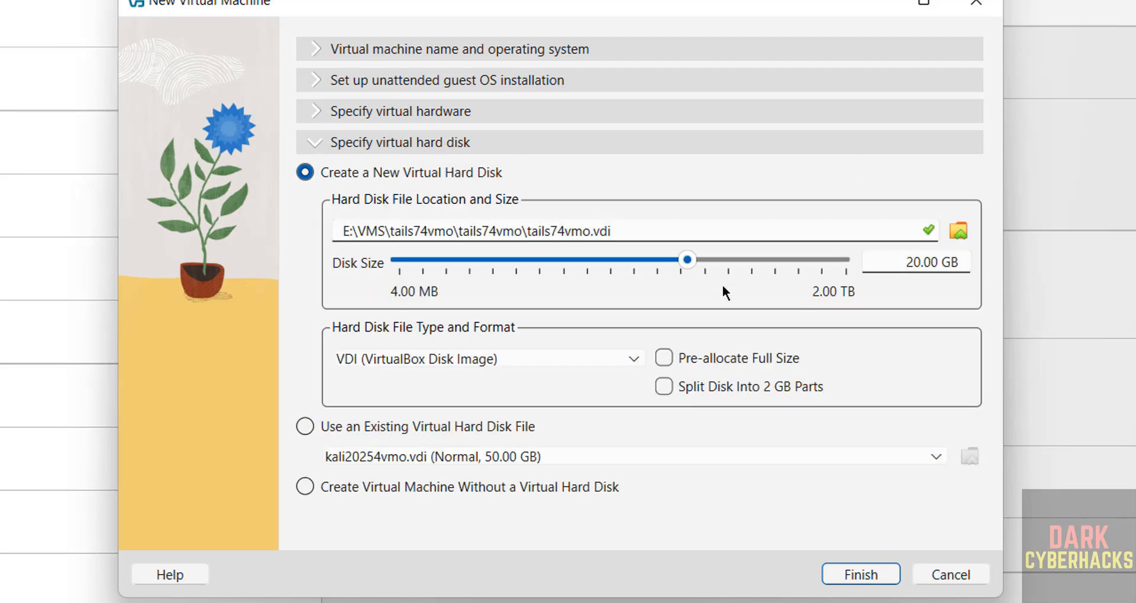
double_click(901, 261)
text(50)
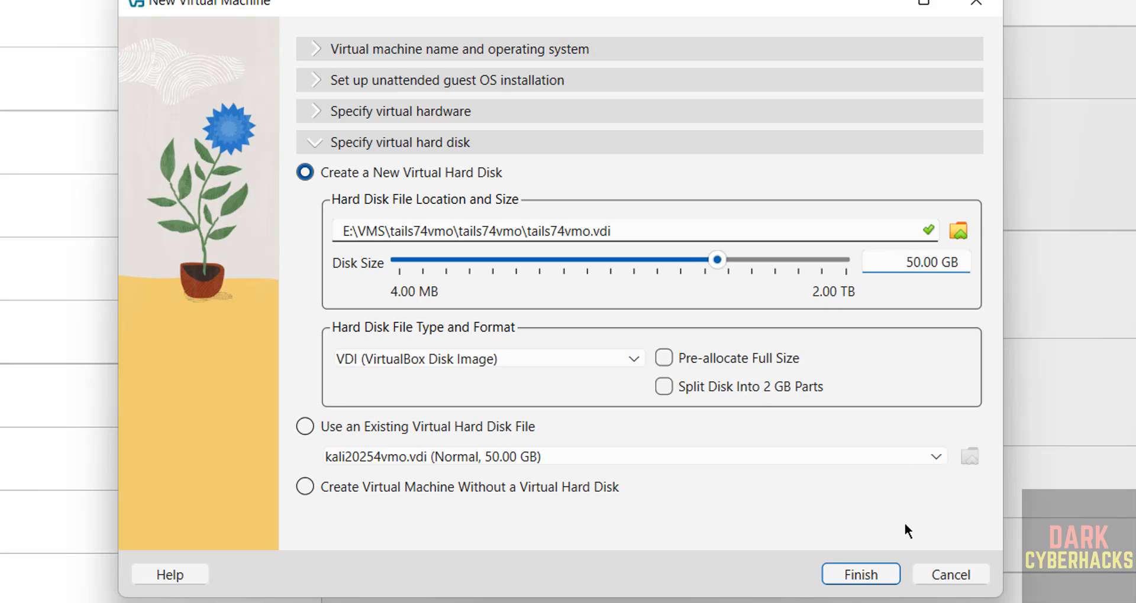
click(866, 573)
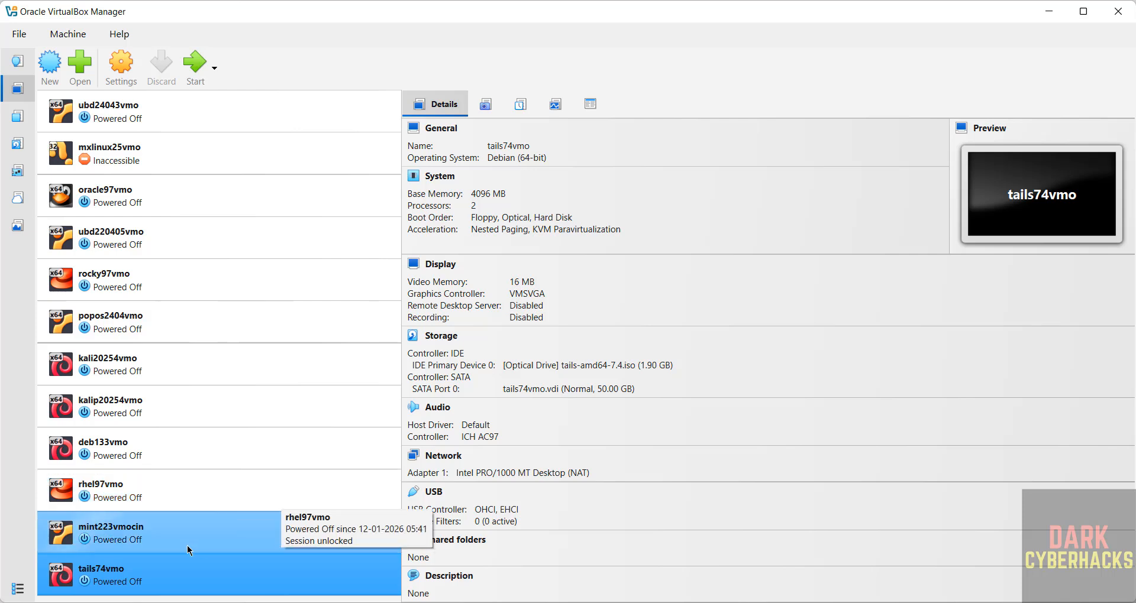
Start the tails74vmo VM so it boots into the Tails 7.4 SYSLINUX menu
right_click(130, 569)
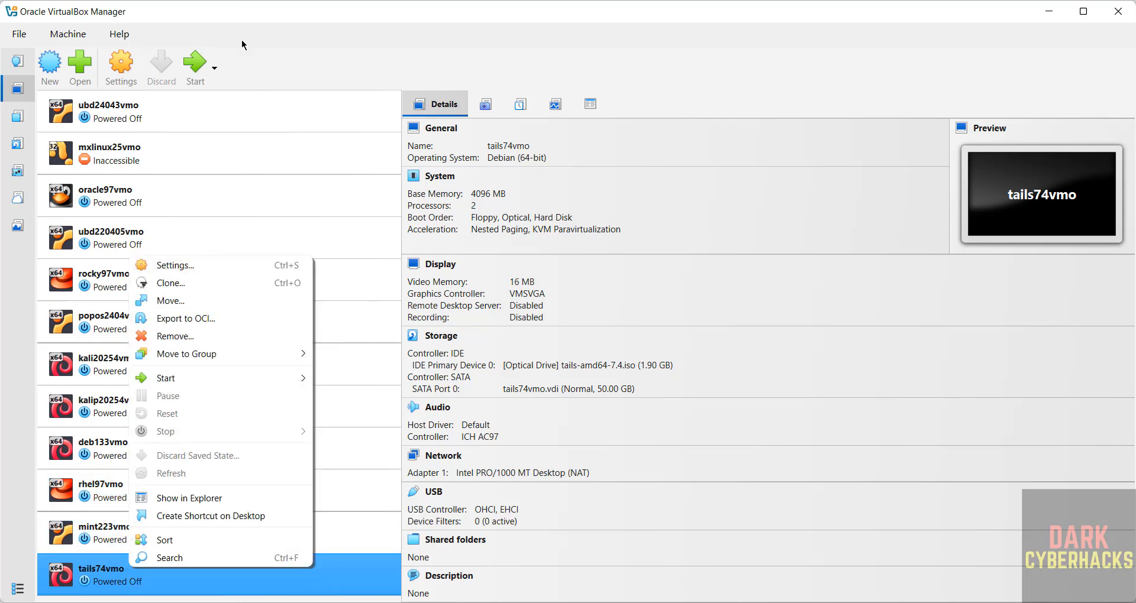
click(336, 35)
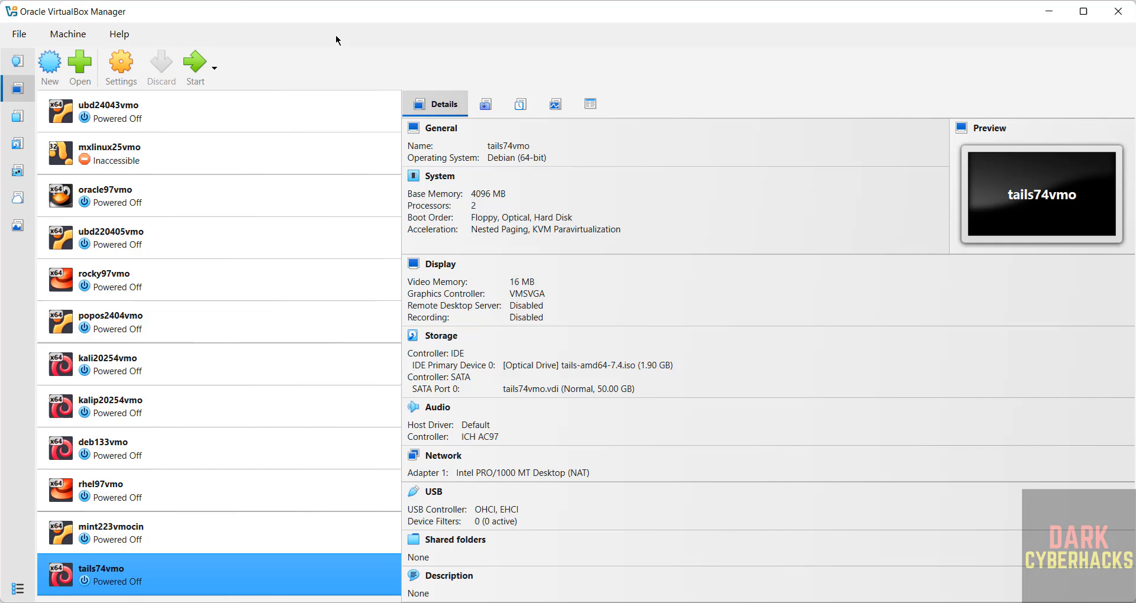
click(203, 63)
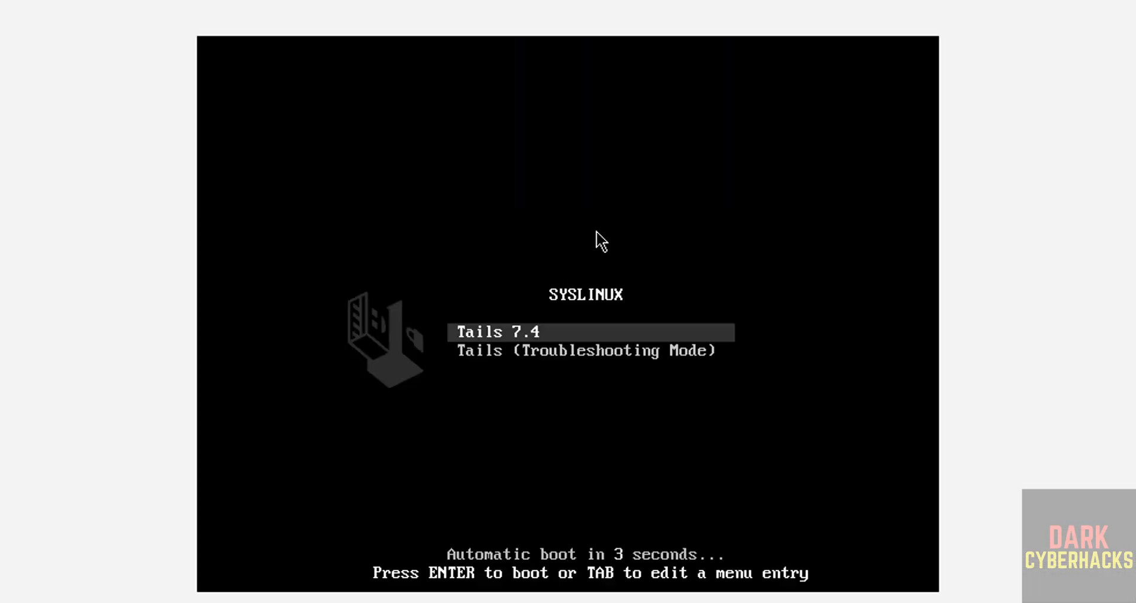
Stop the SYSLINUX countdown and boot the Tails 7.4 entry to the Welcome screen
key(Down)
key(Up)
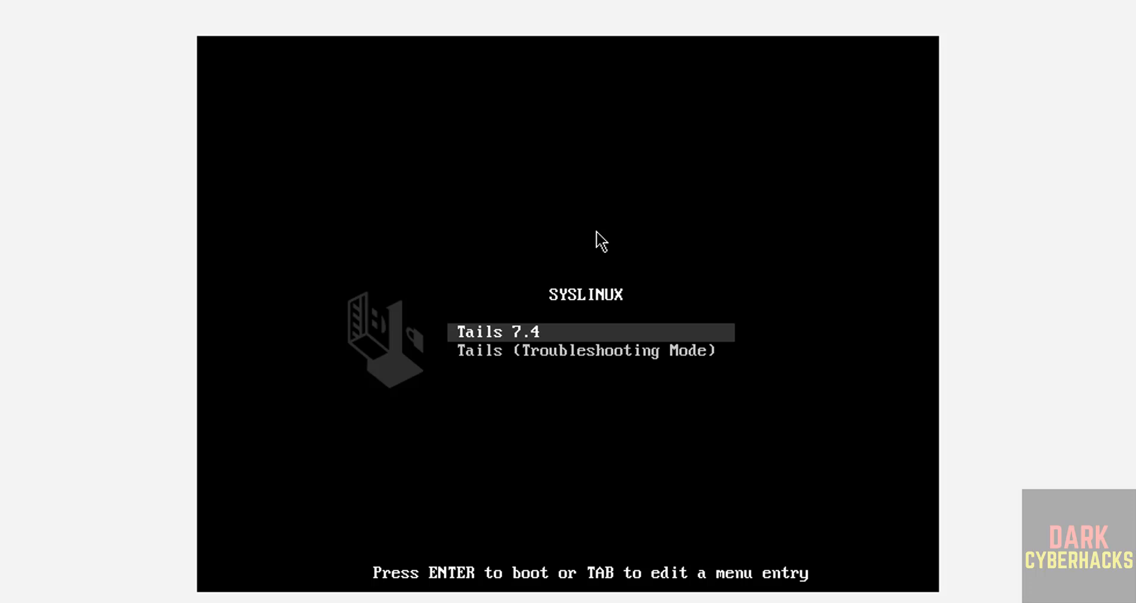
key(Return)
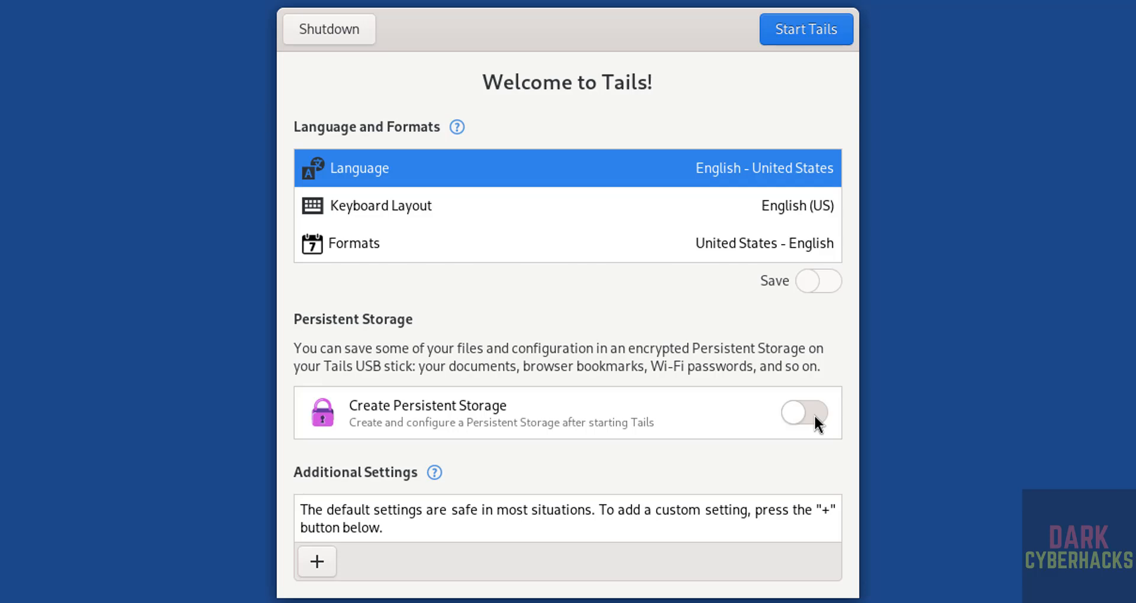
Leave the language at English (US) and bring up the Additional Settings list
click(499, 170)
click(651, 106)
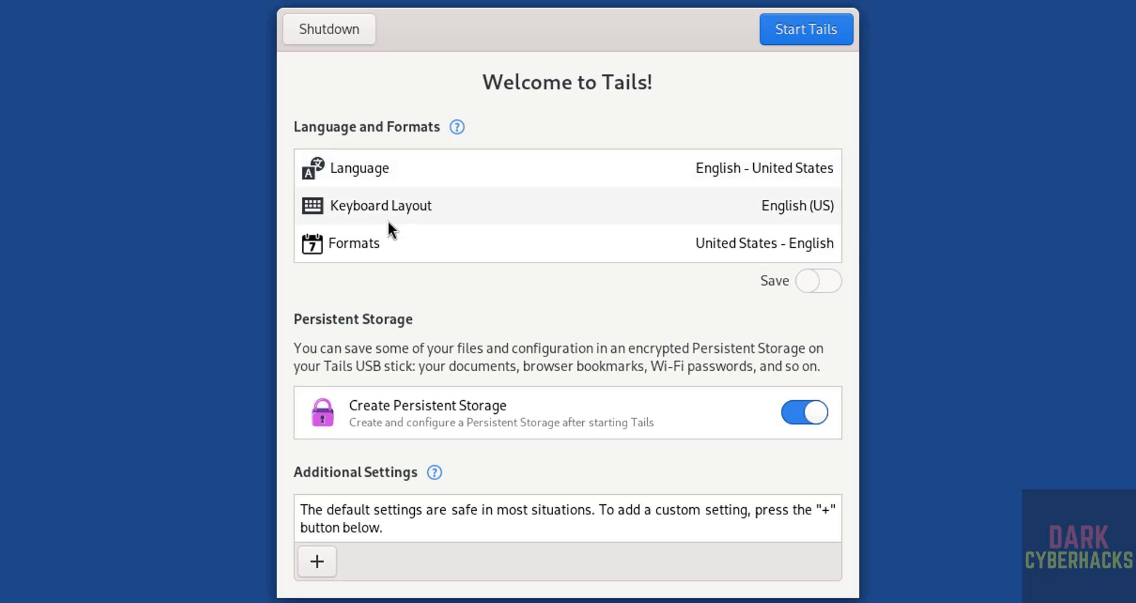
click(317, 562)
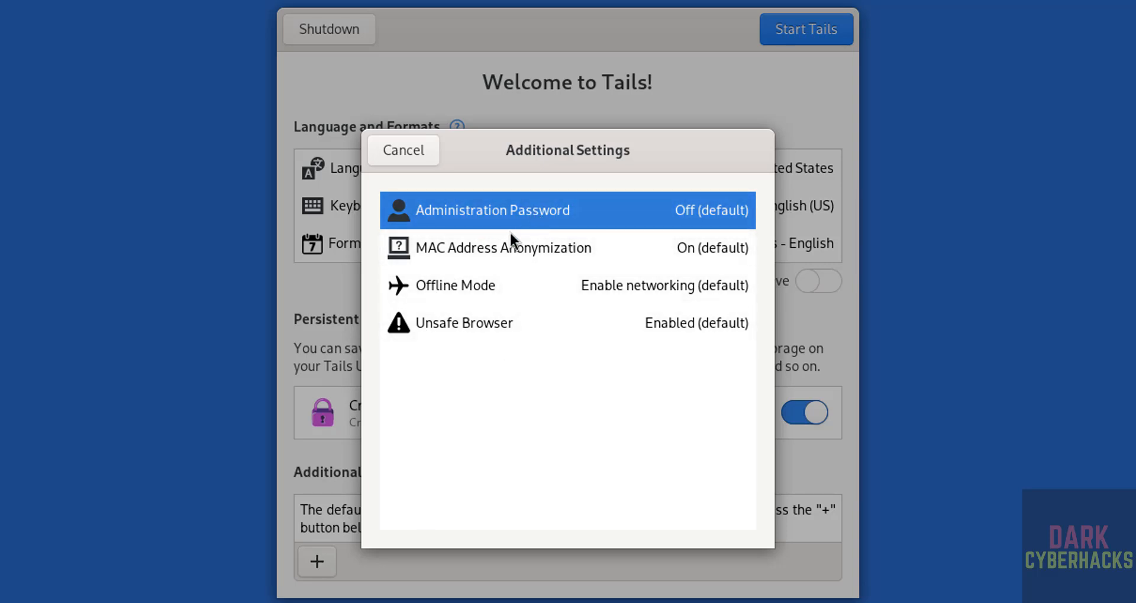
Add an Administration Password setting, entering and confirming the password
click(471, 220)
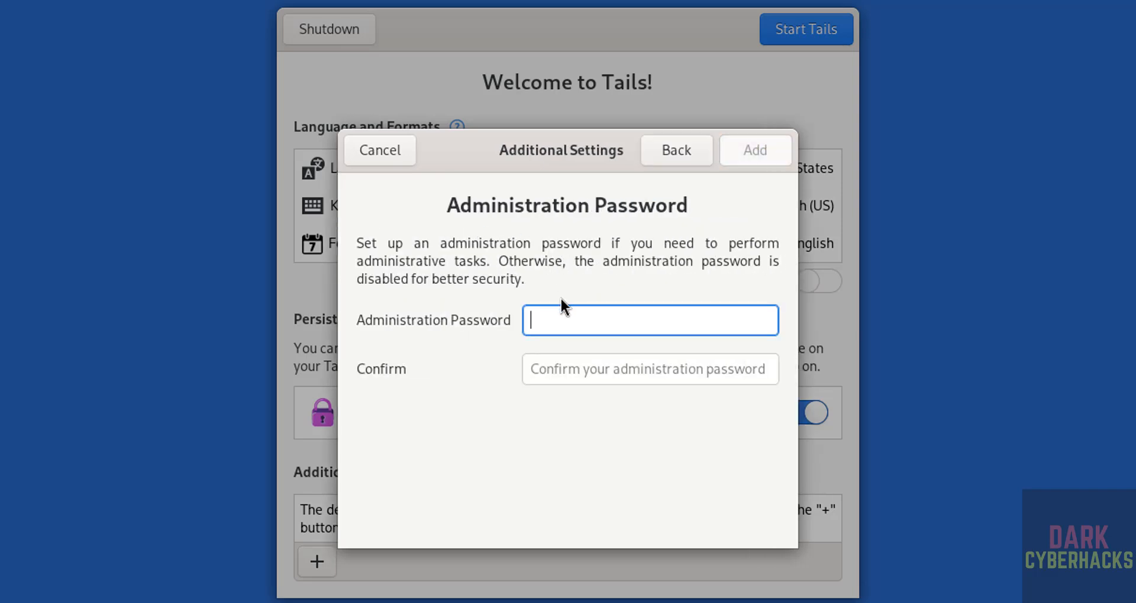
text(••••••••••)
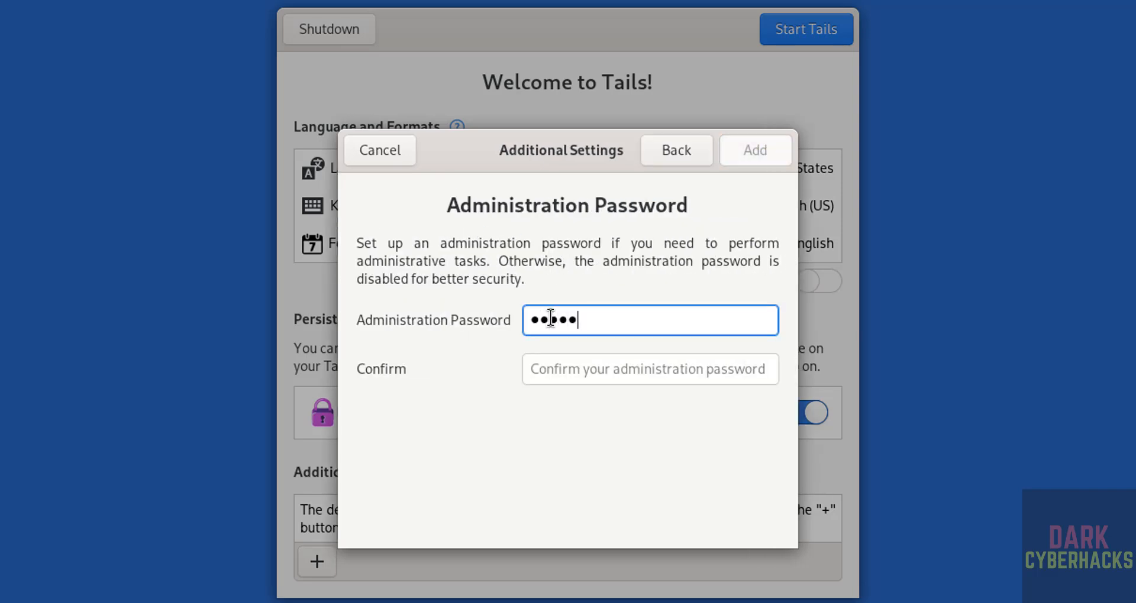
key(Tab)
text(••••••••••)
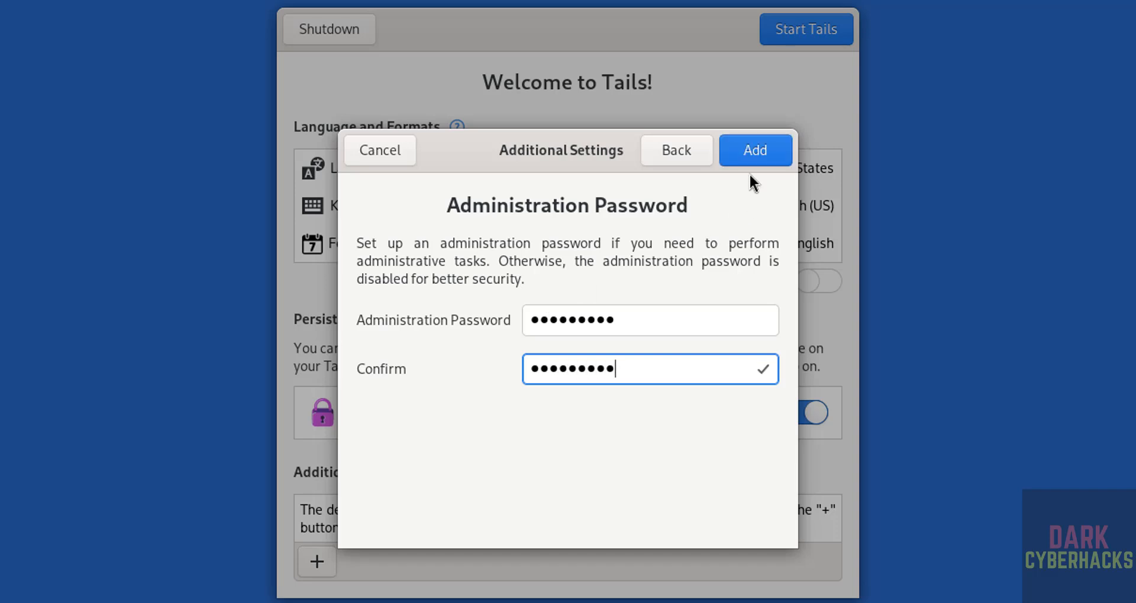
click(764, 155)
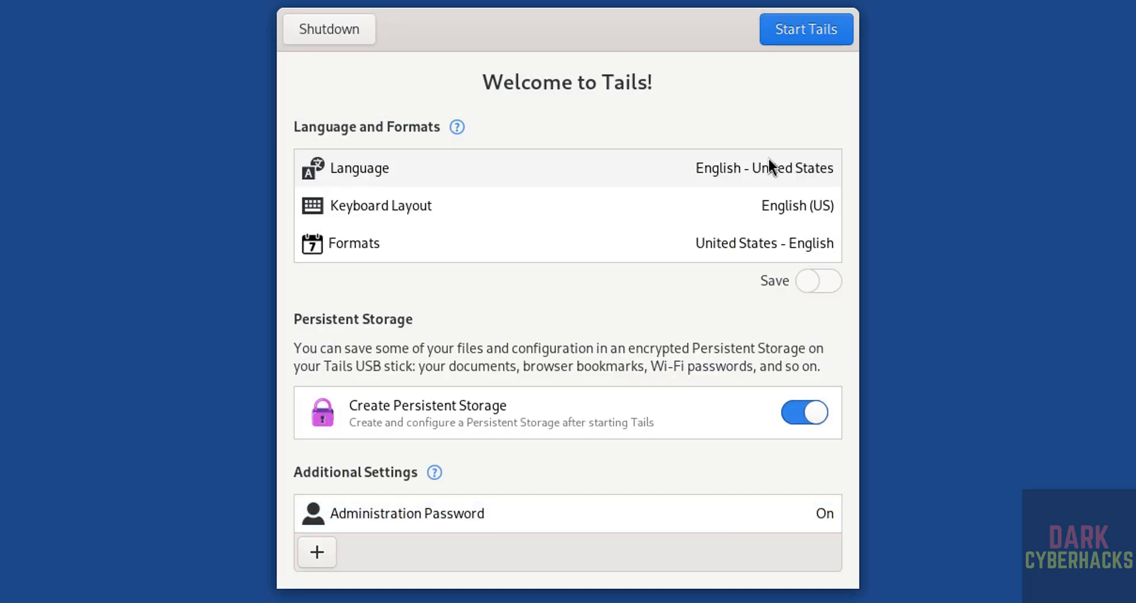
Switch Create Persistent Storage off and close Additional Settings without adding anything else
click(798, 419)
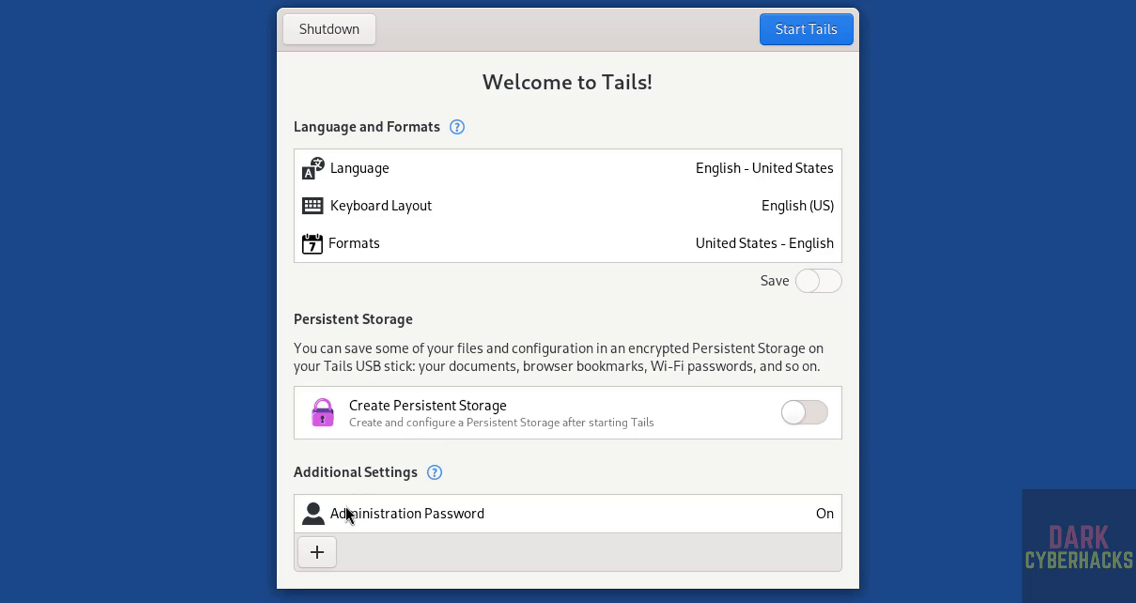
click(307, 553)
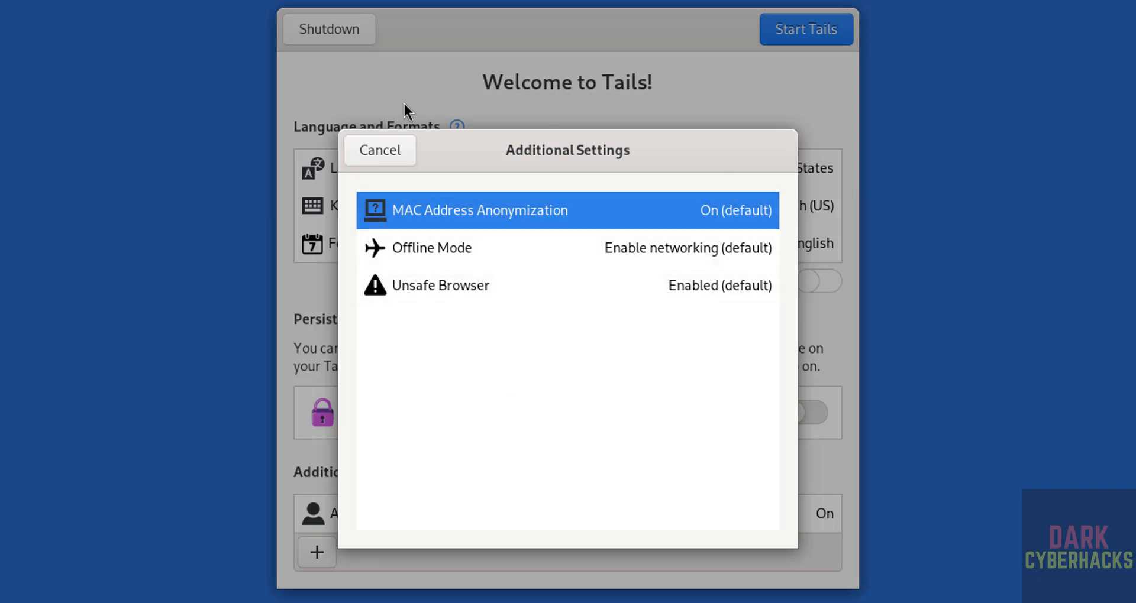
click(368, 148)
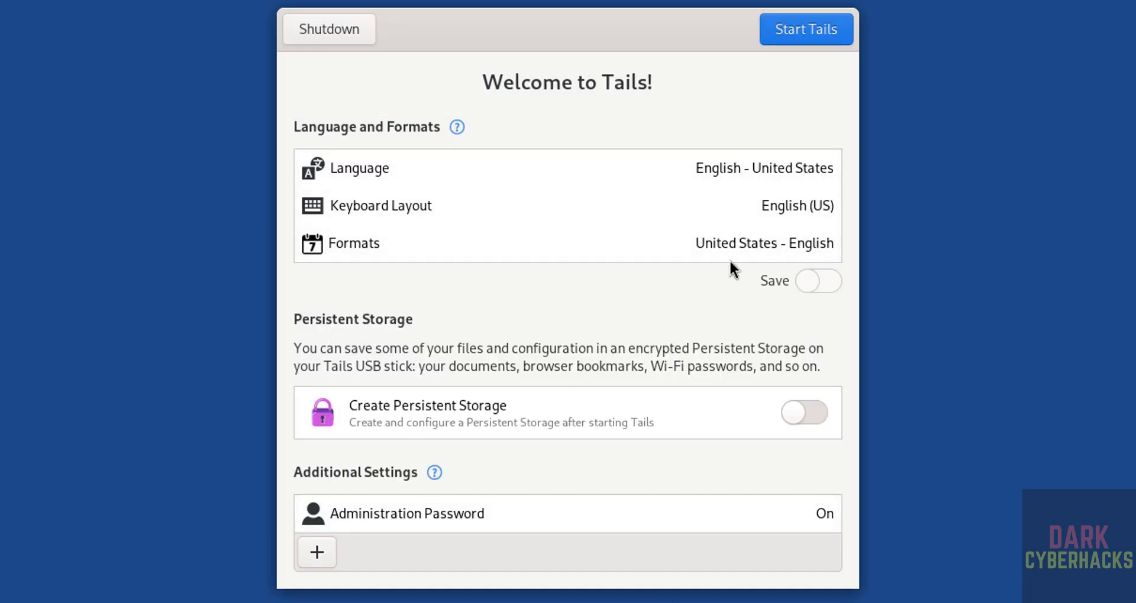
Start Tails, connect to Tor automatically without bridges, and open the activities overview
click(805, 32)
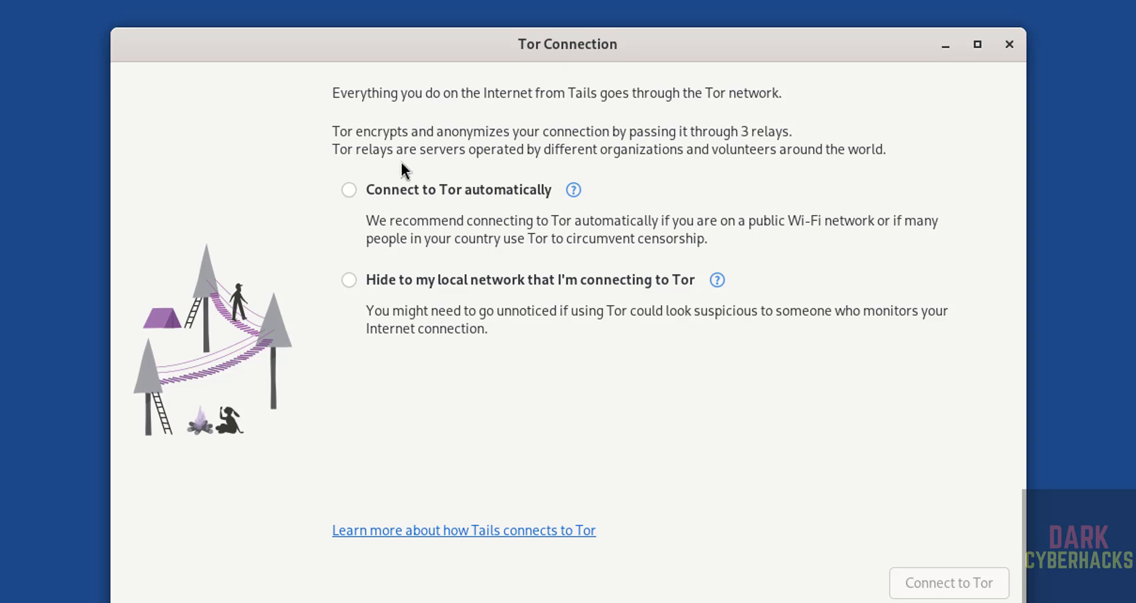
click(362, 194)
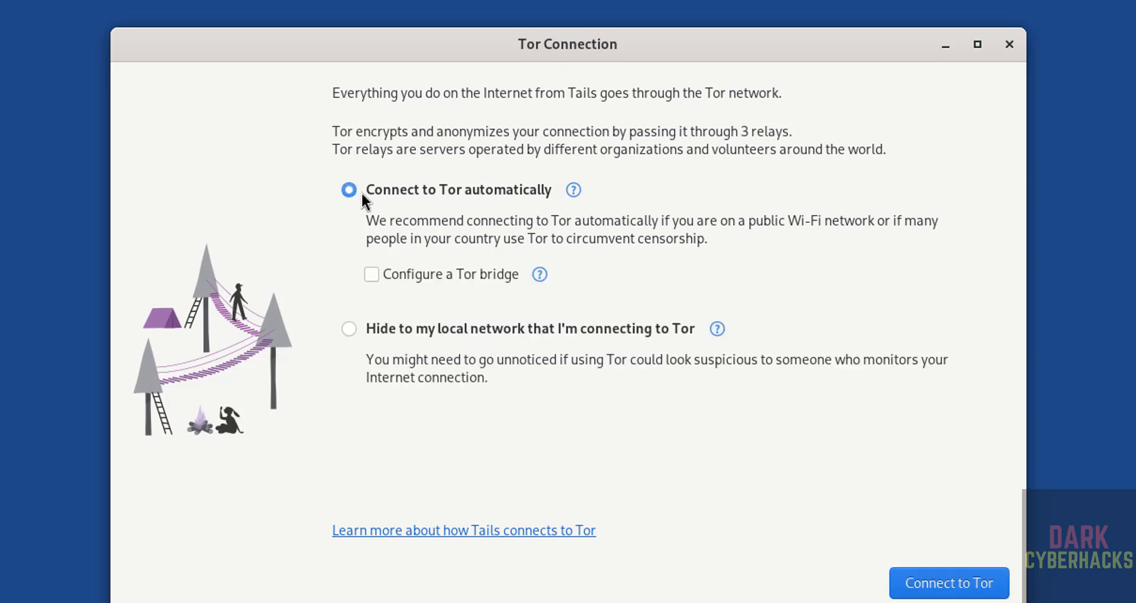
click(949, 583)
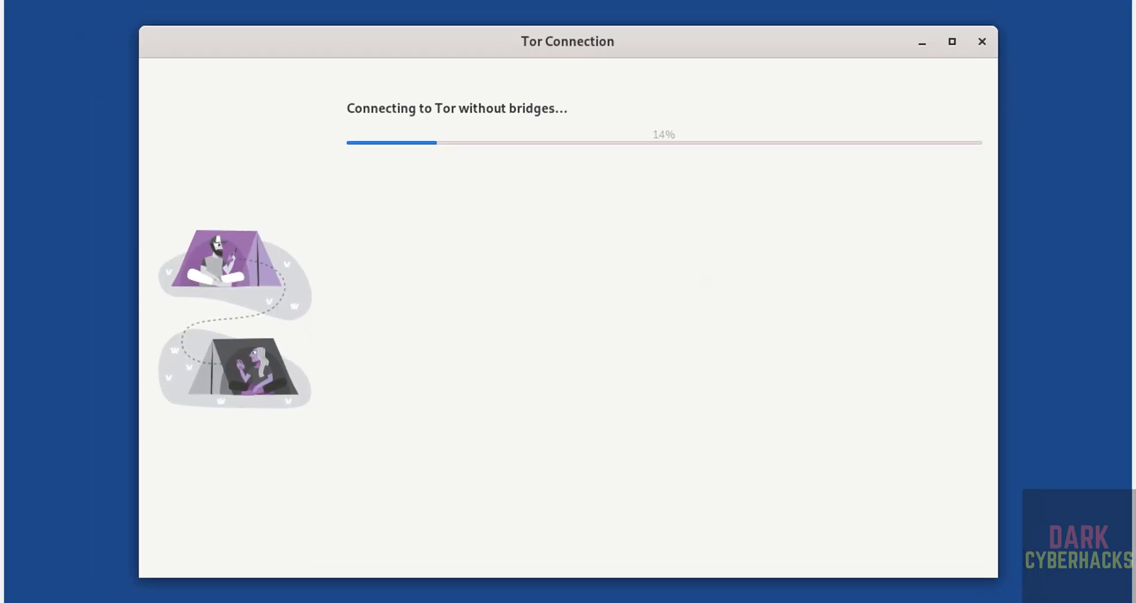
key(super)
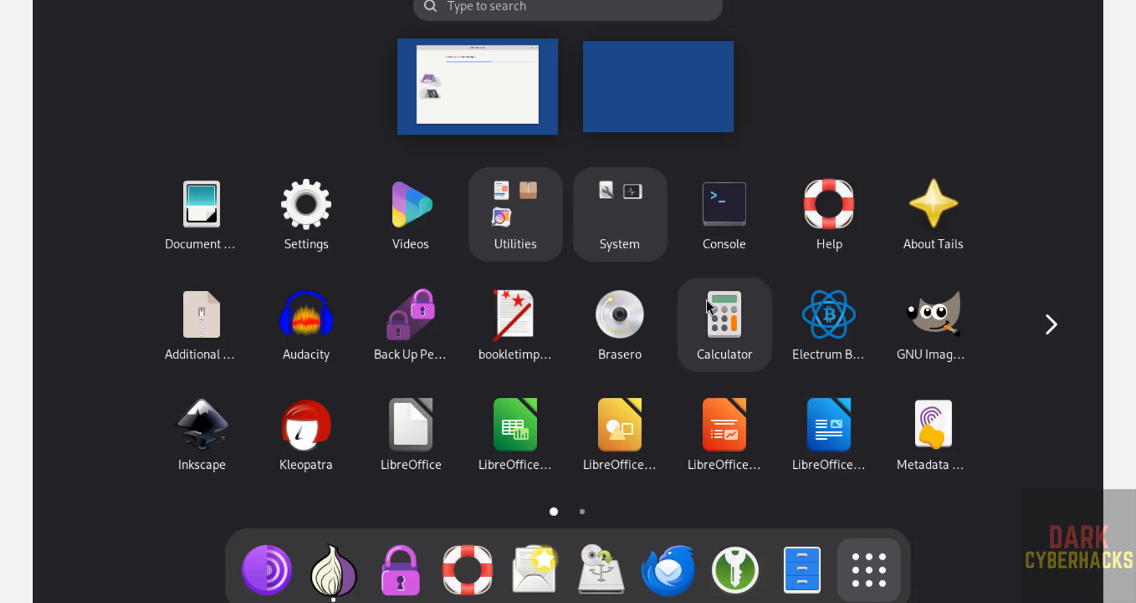
Run 'more /etc/os-release' in Console to confirm Tails 7.4, then minimize the terminal
click(723, 254)
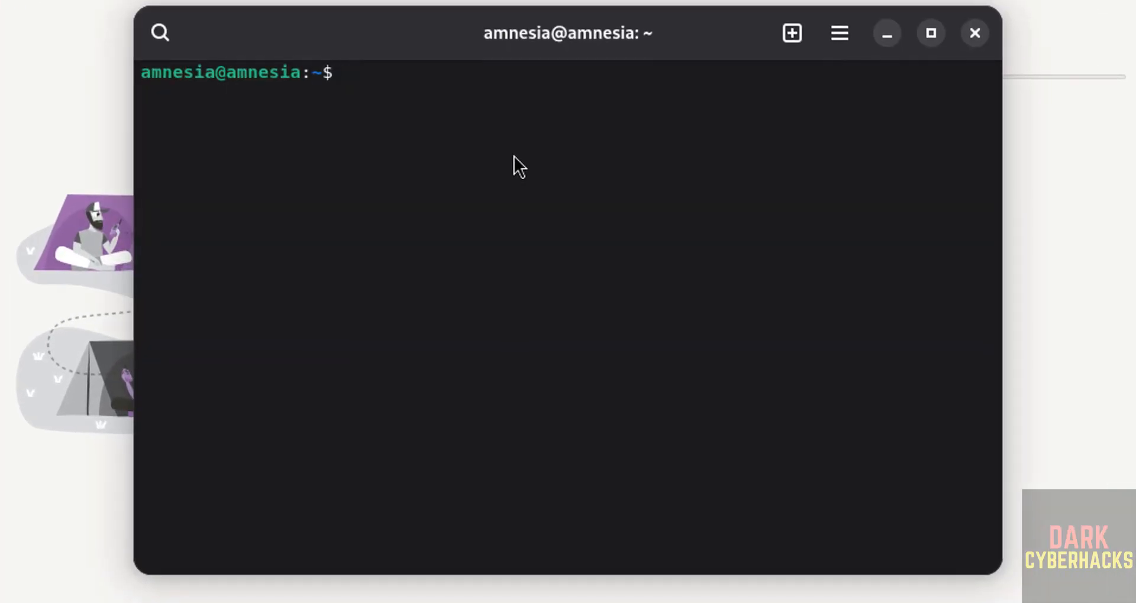
text(more /etc/os-re)
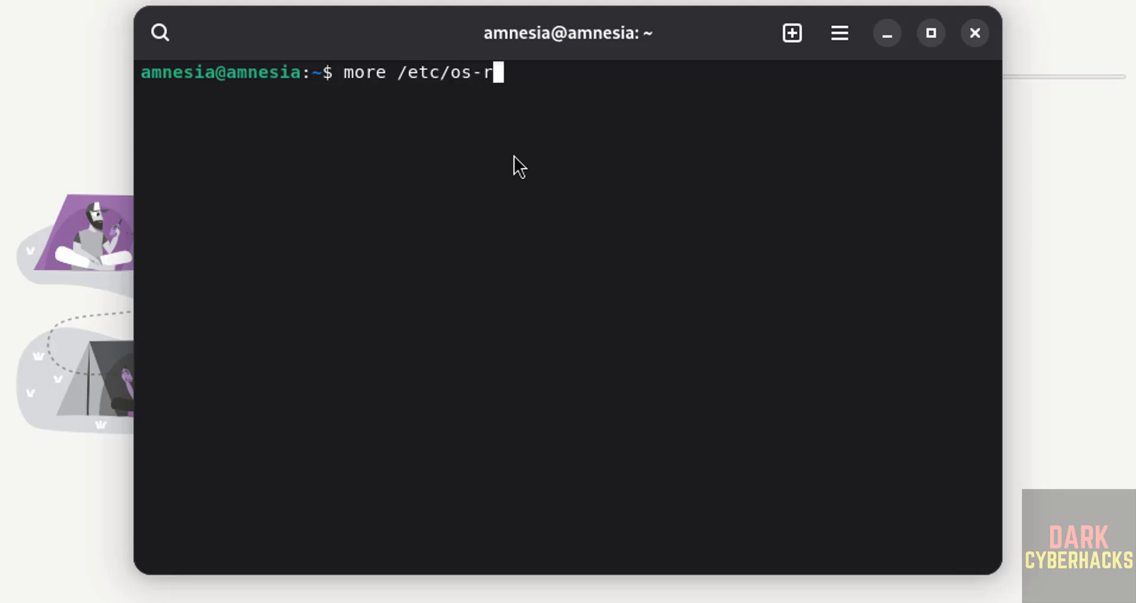
key(Tab)
key(Return)
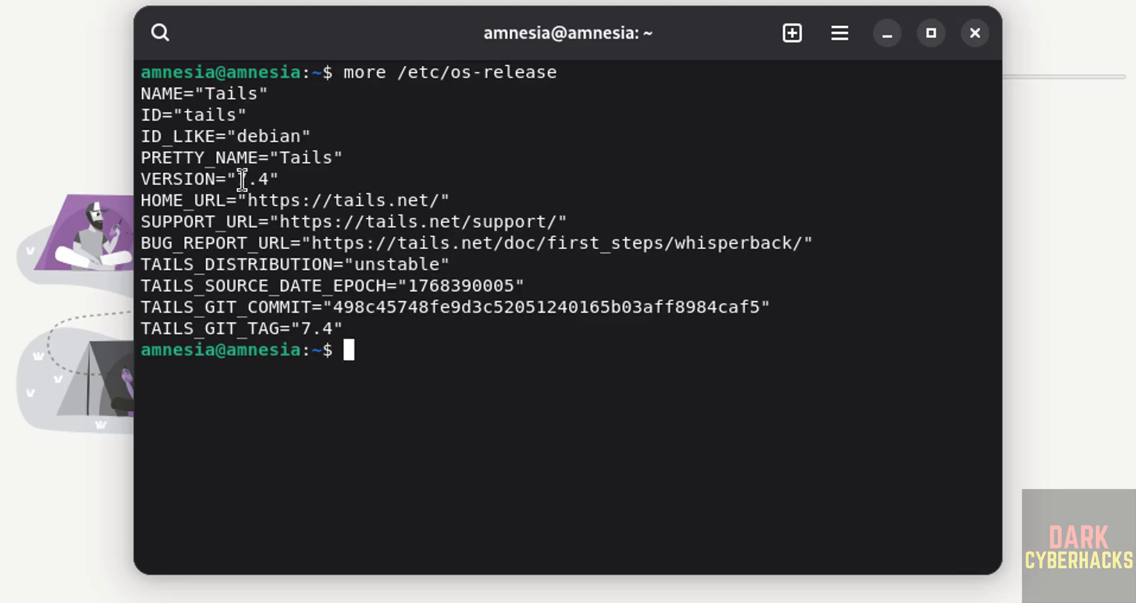
click(894, 40)
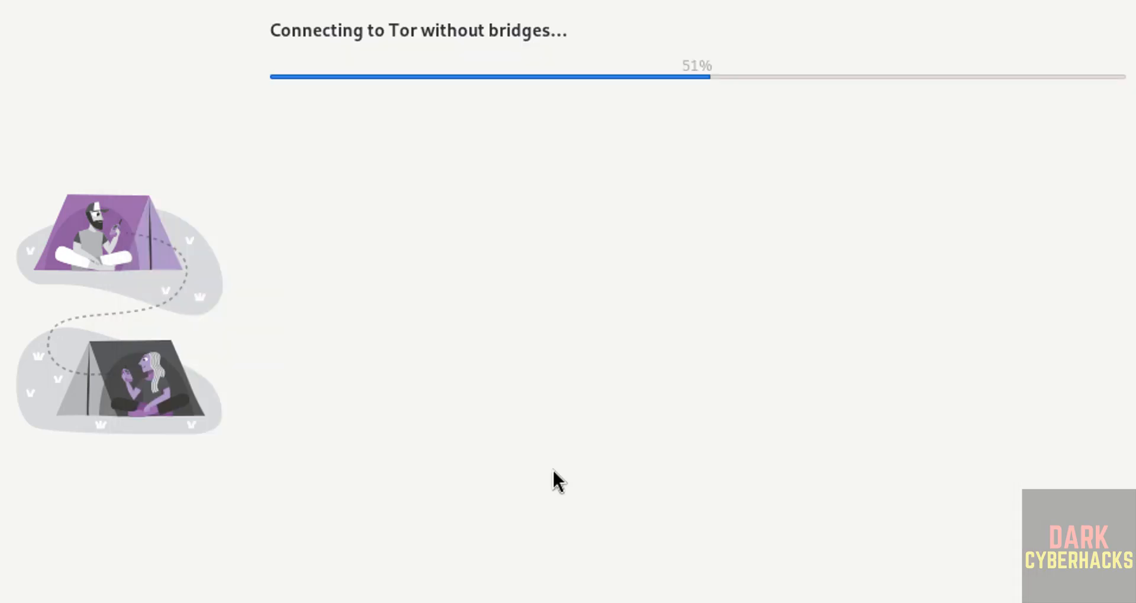